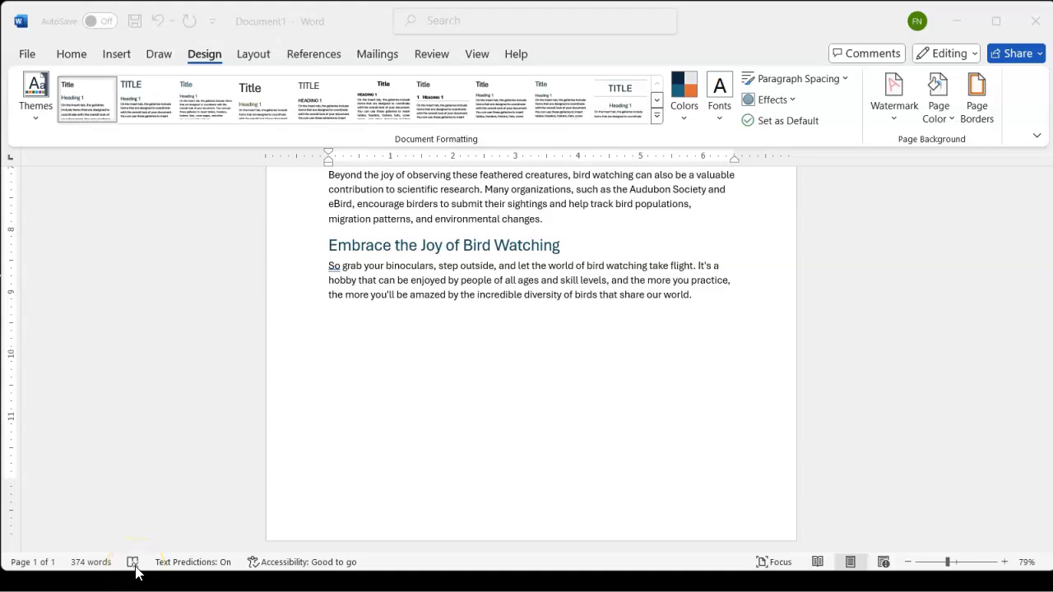
- Look through the bird-watching article from its closing section back to the title to review its headings and body text
scroll(393, 403, "up", 8)
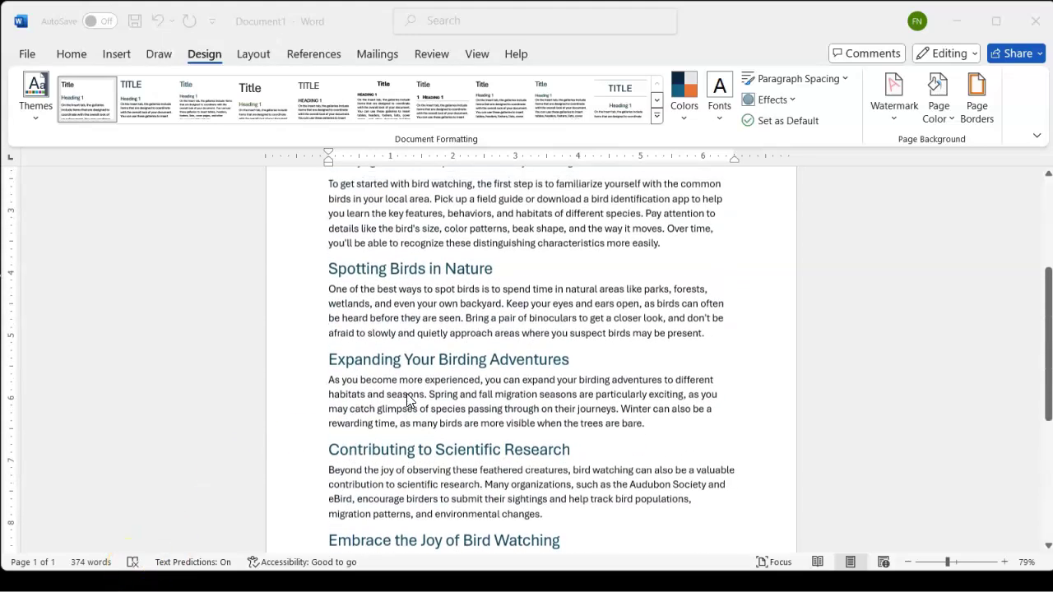
scroll(406, 393, "up", 2)
left_click(336, 475)
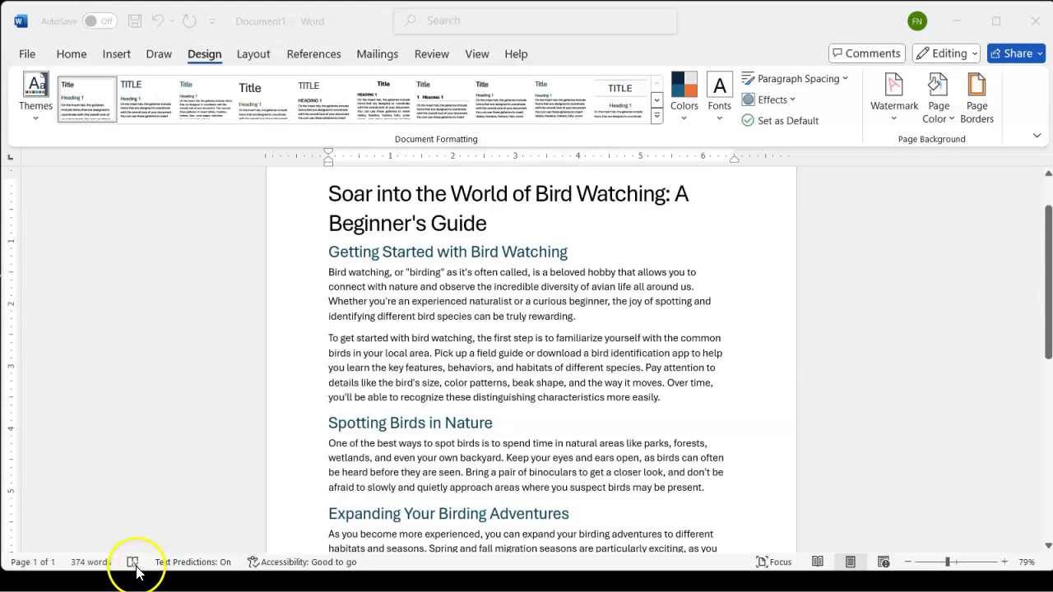
scroll(520, 335, "up", 2)
scroll(516, 332, "down", 1)
left_click(535, 345)
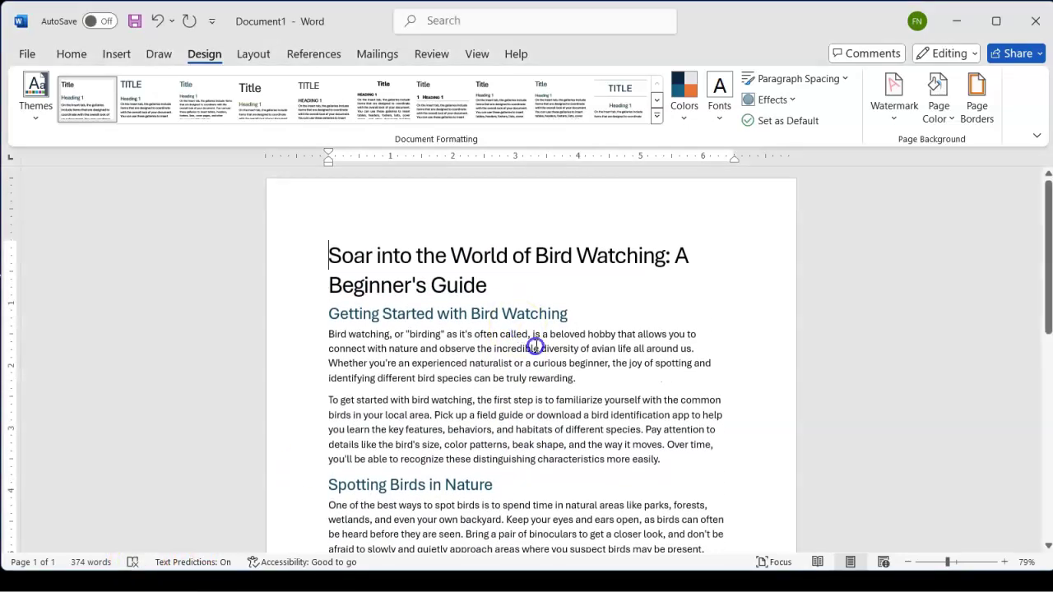
left_click(851, 565)
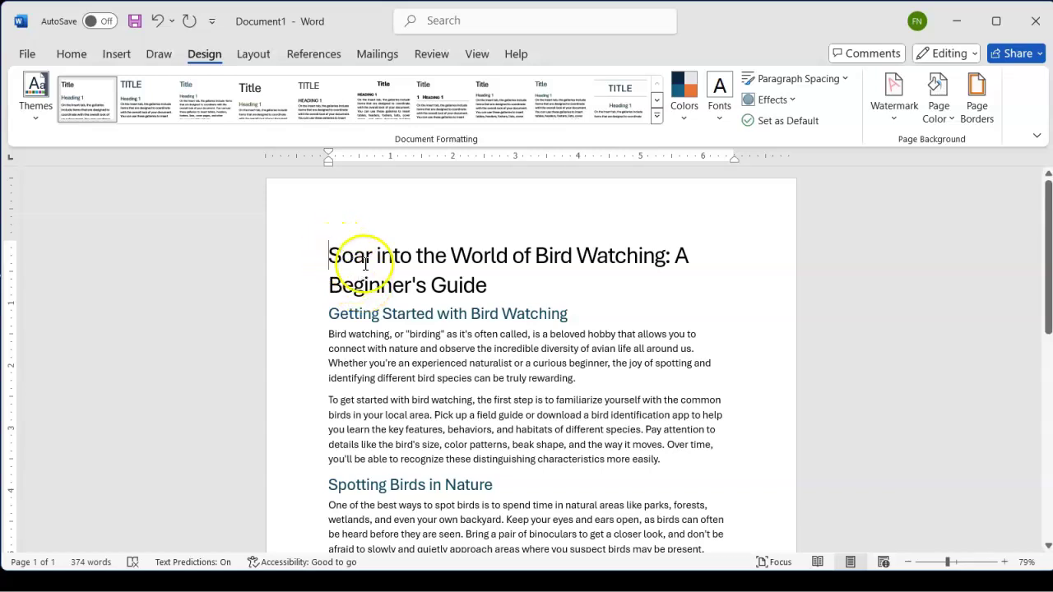
scroll(380, 317, "down", 5)
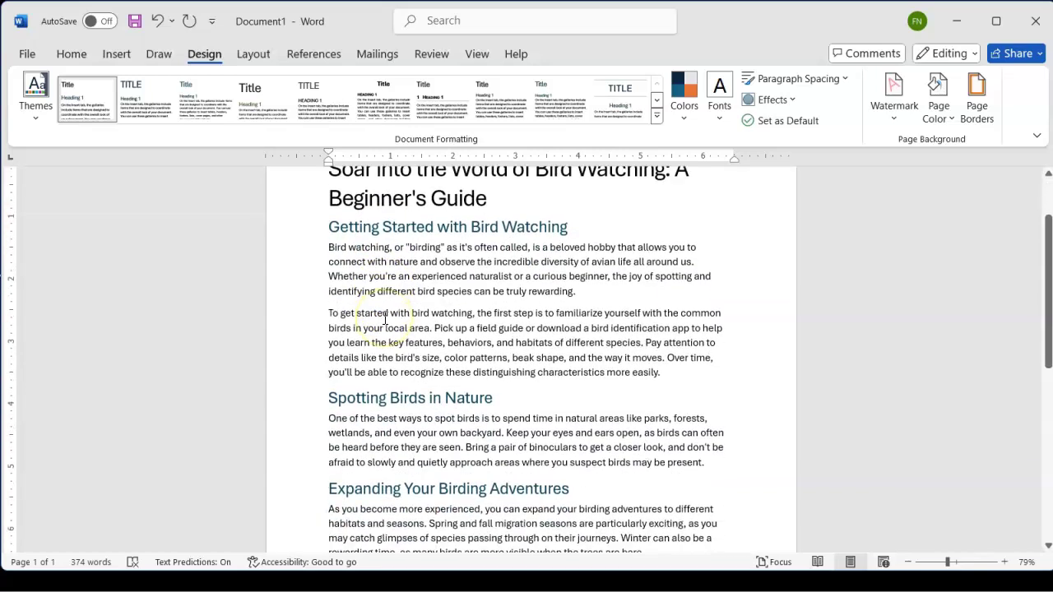
scroll(383, 316, "up", 2)
scroll(384, 317, "up", 3)
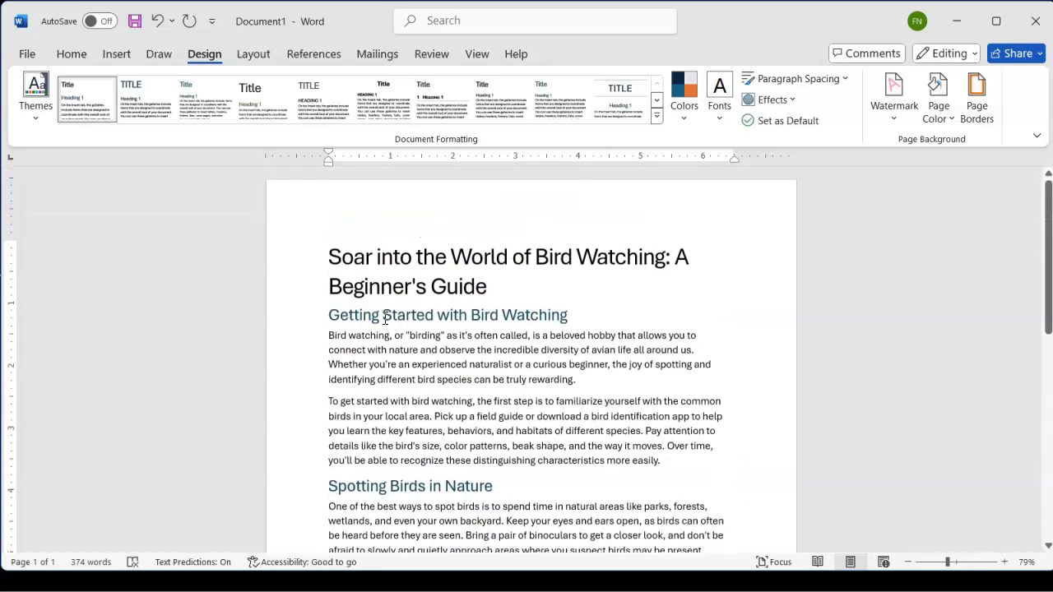
- Examine the title's font settings and the built-in text styles available for it, without changing the style
left_click(71, 54)
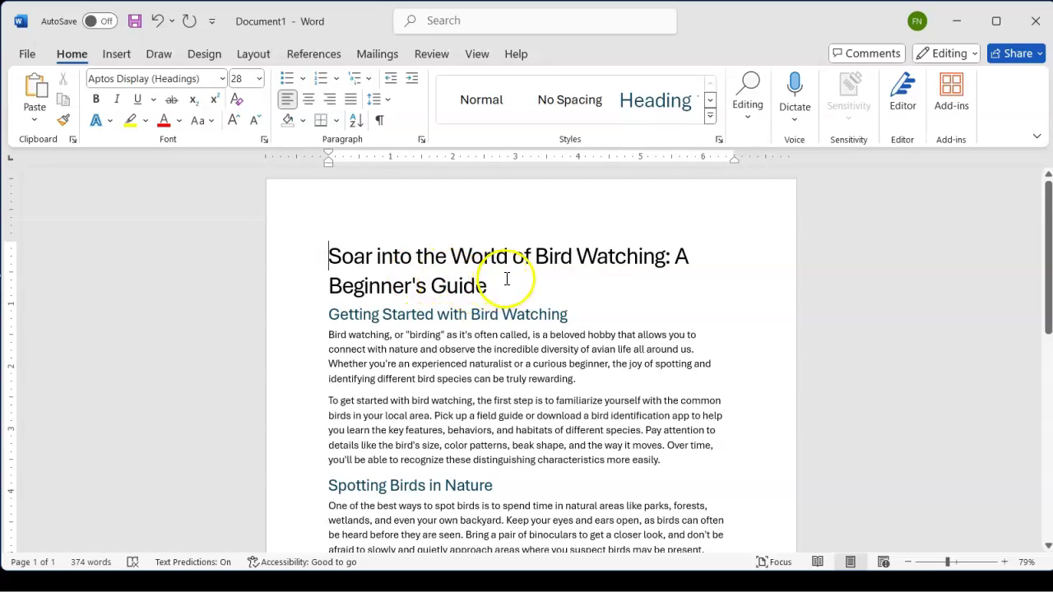
left_click_drag(489, 284, 332, 258)
left_click(379, 260)
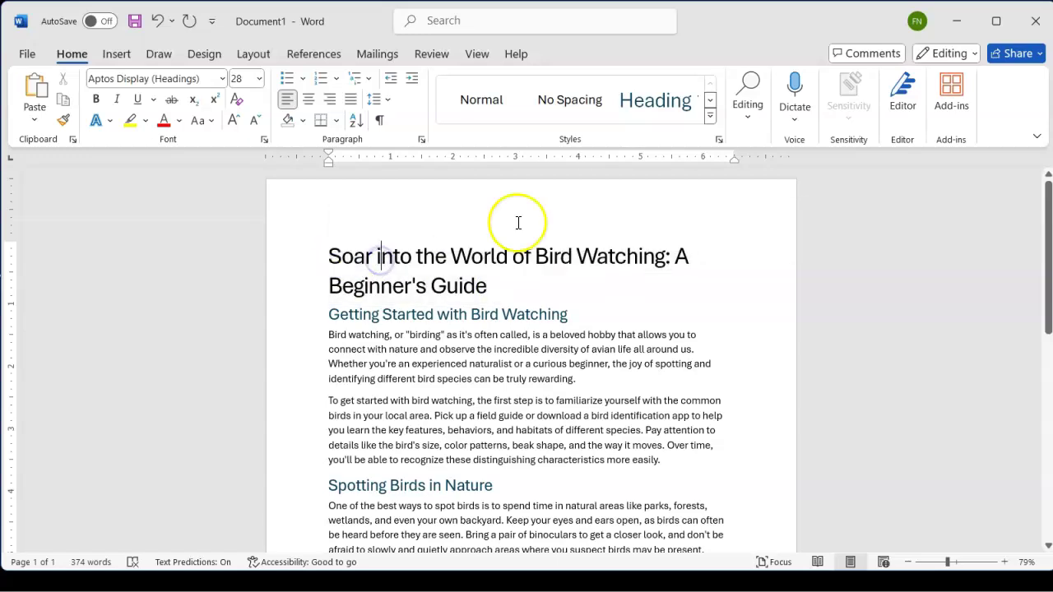
left_click(710, 120)
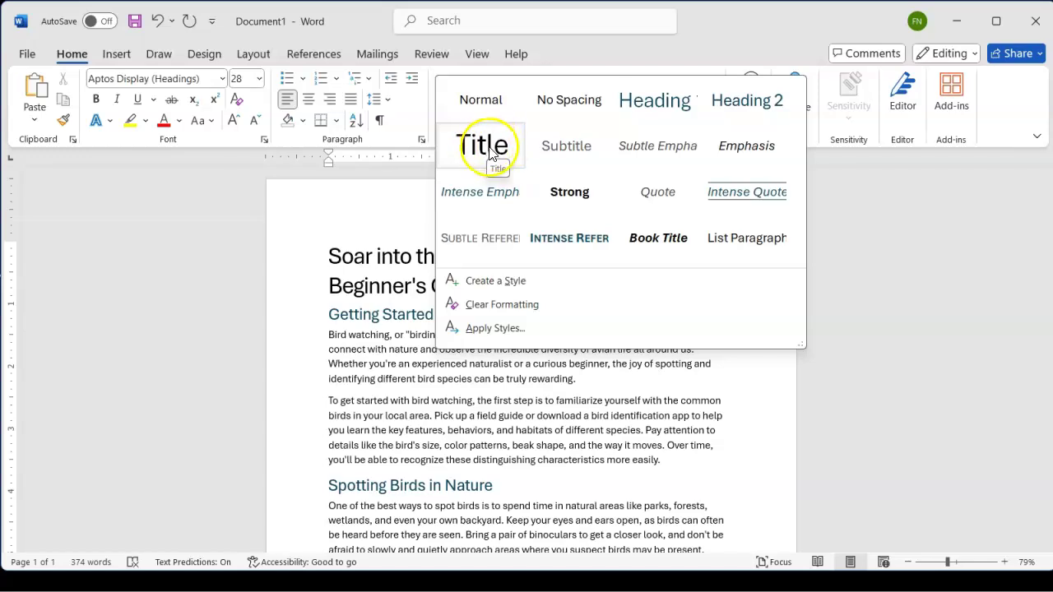
left_click(389, 363)
- Check the style of the "Getting Started with Bird Watching" heading and look over the section headings that follow
left_click(578, 315)
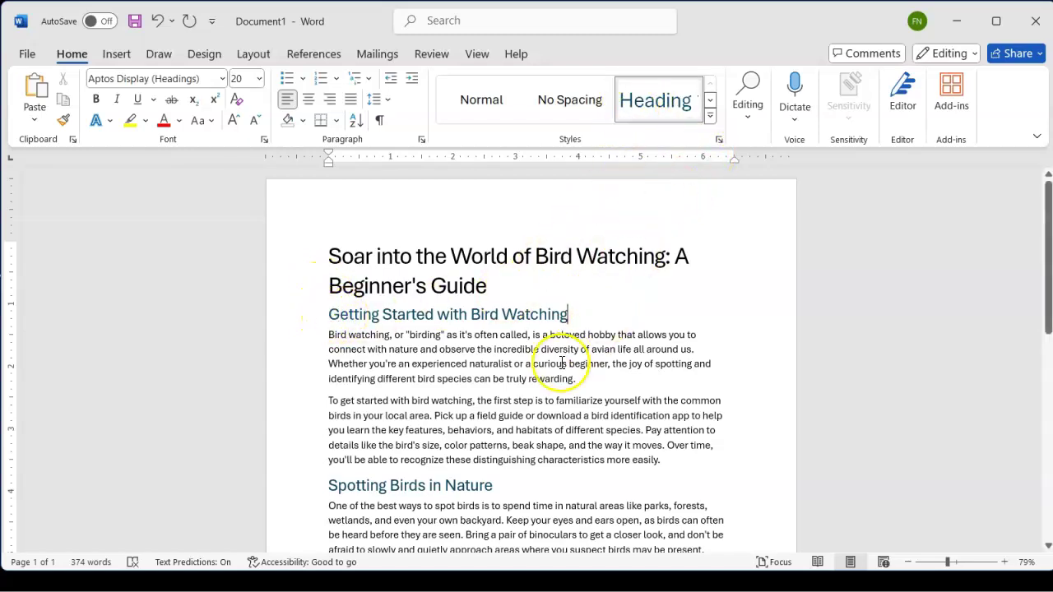
scroll(562, 362, "down", 1)
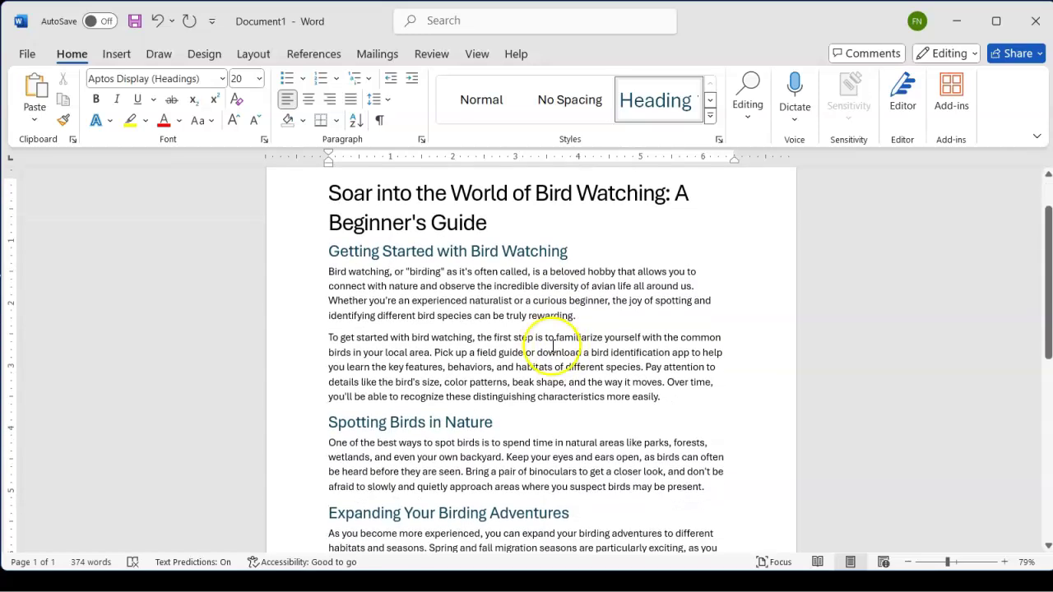
scroll(411, 329, "down", 1)
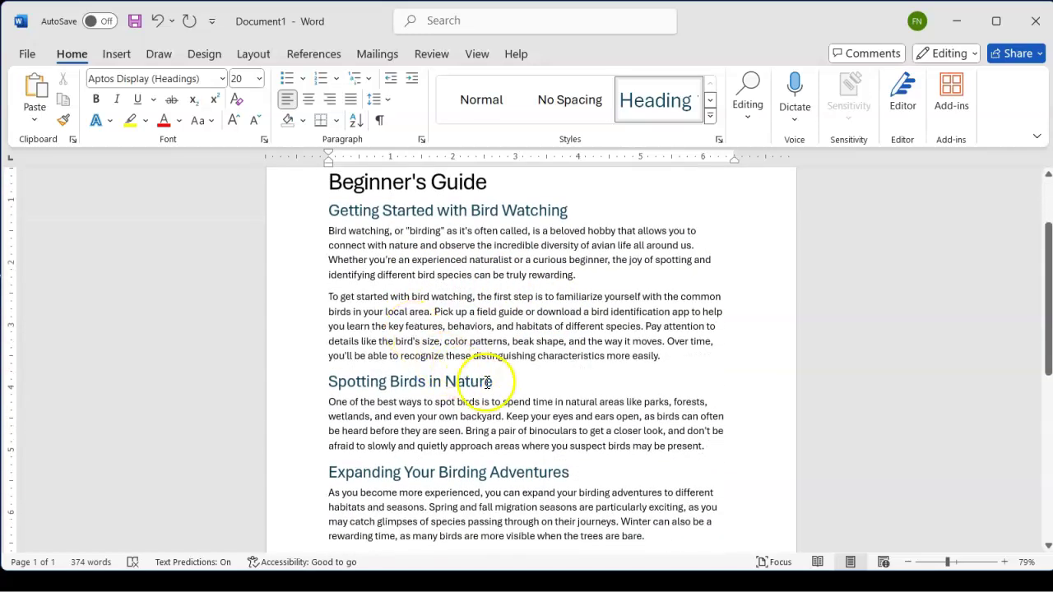
scroll(401, 265, "up", 1)
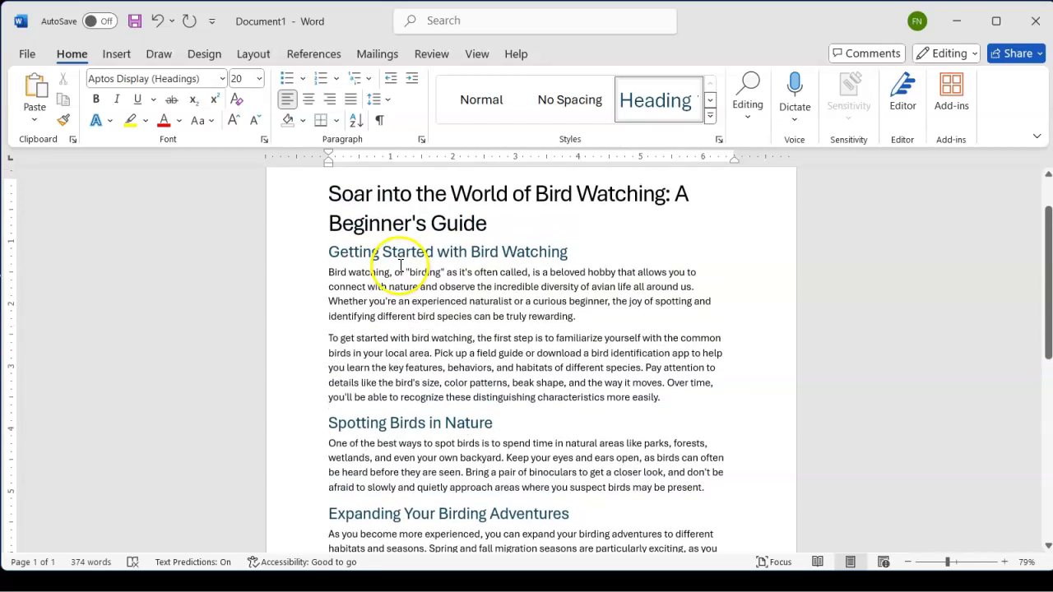
- Examine the theme fonts and other fonts available for the heading, leaving the font as it is
left_click(222, 79)
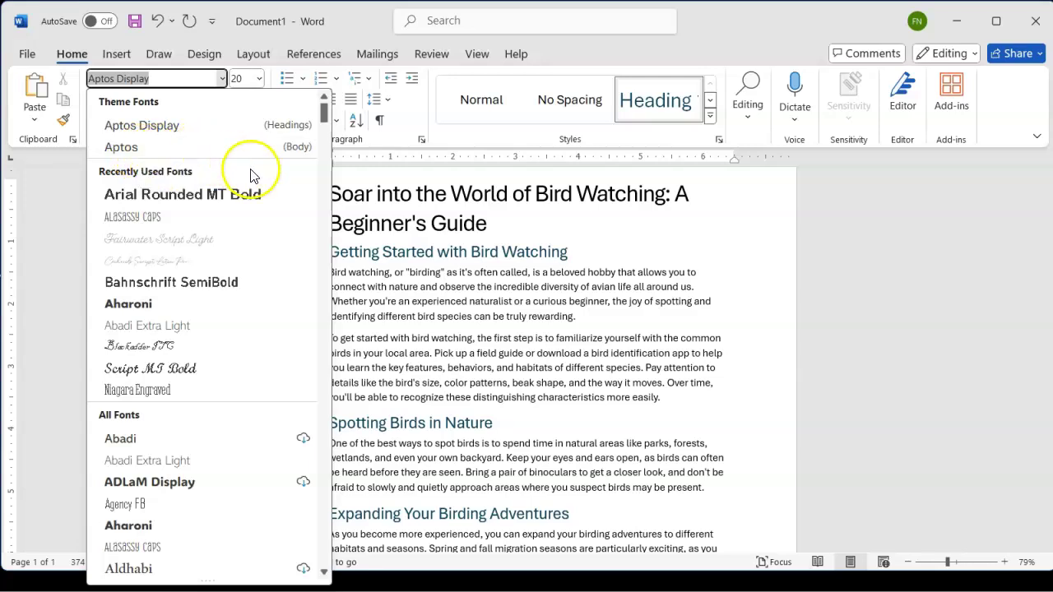
left_click(442, 304)
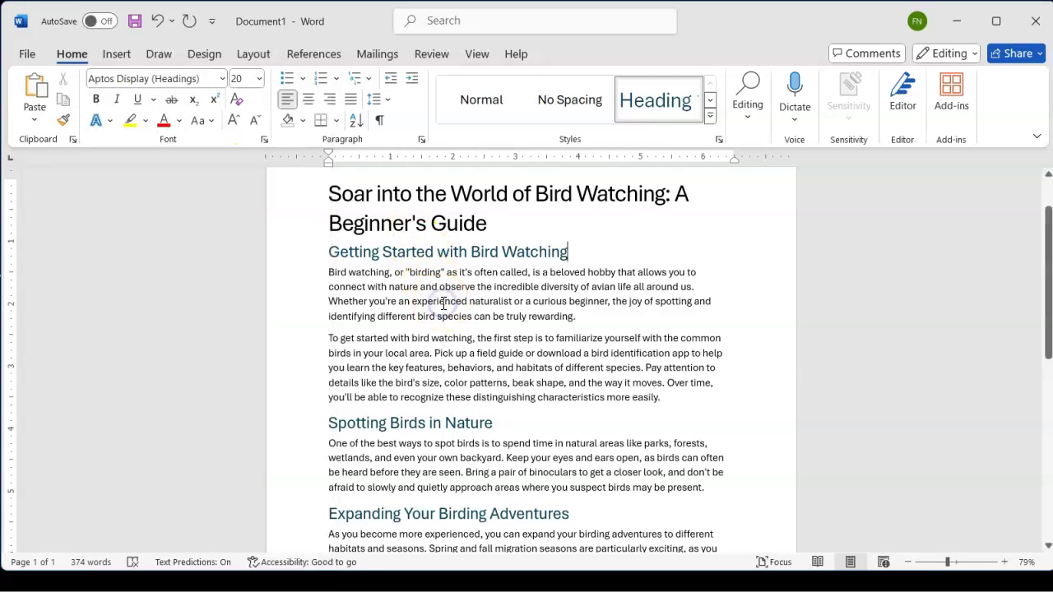
scroll(445, 304, "down", 3)
scroll(443, 304, "up", 6)
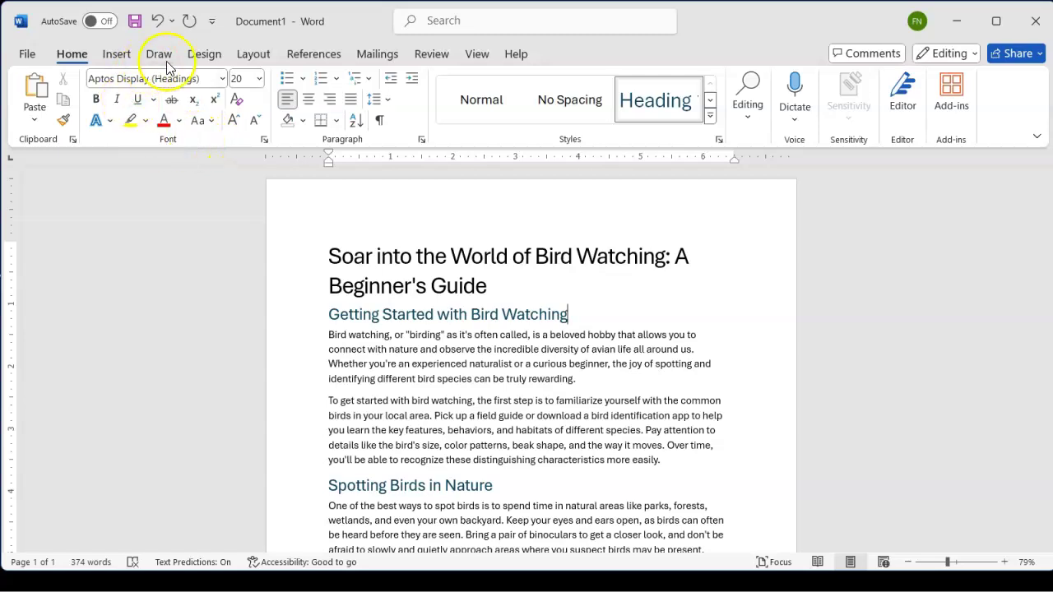
- Browse the document themes and apply the Slice theme to the article
left_click(204, 54)
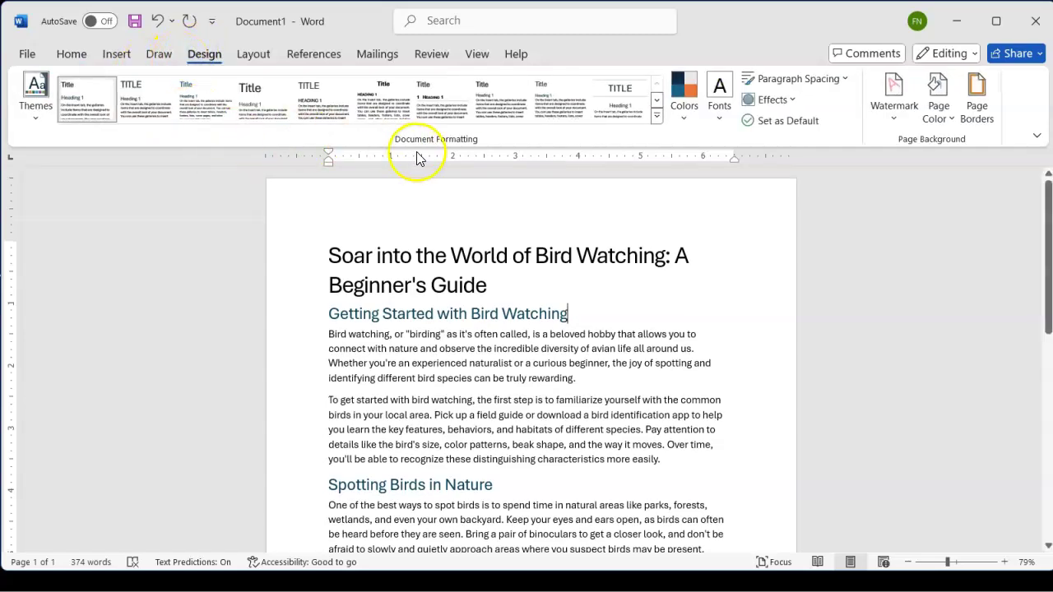
left_click(36, 107)
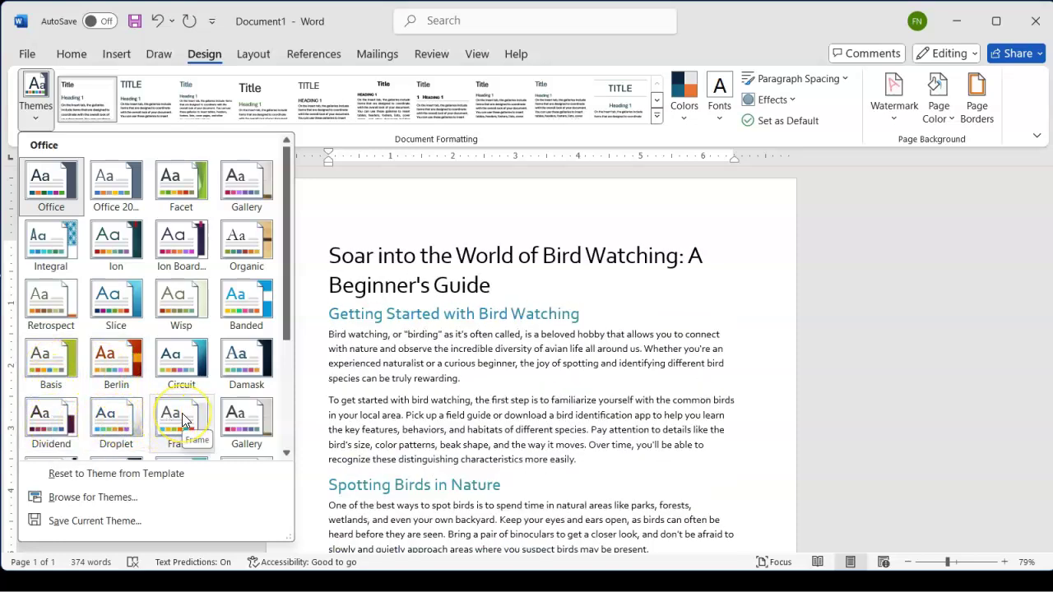
scroll(182, 420, "down", 3)
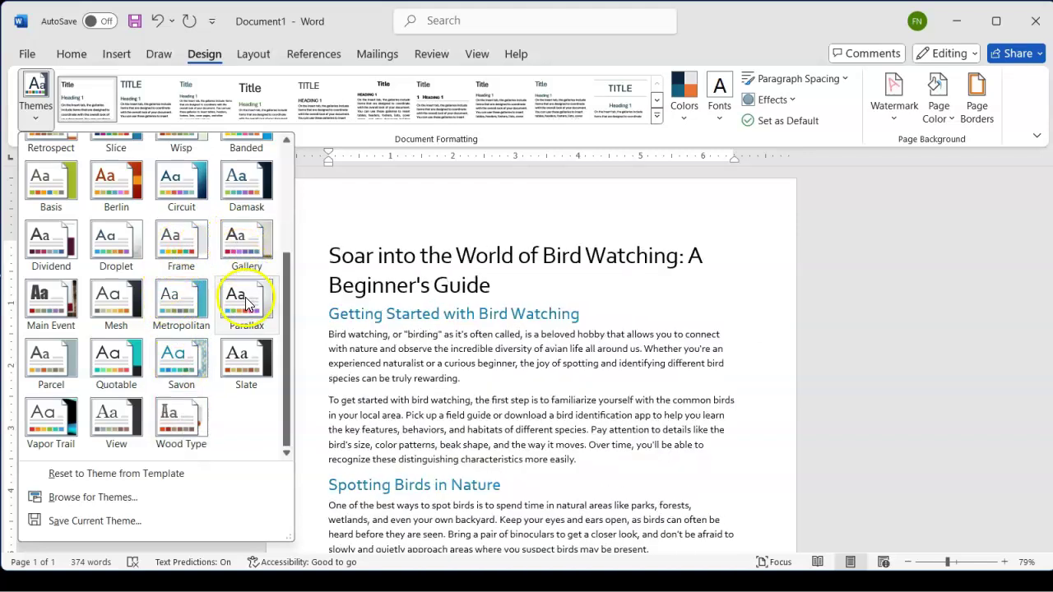
left_click(171, 313)
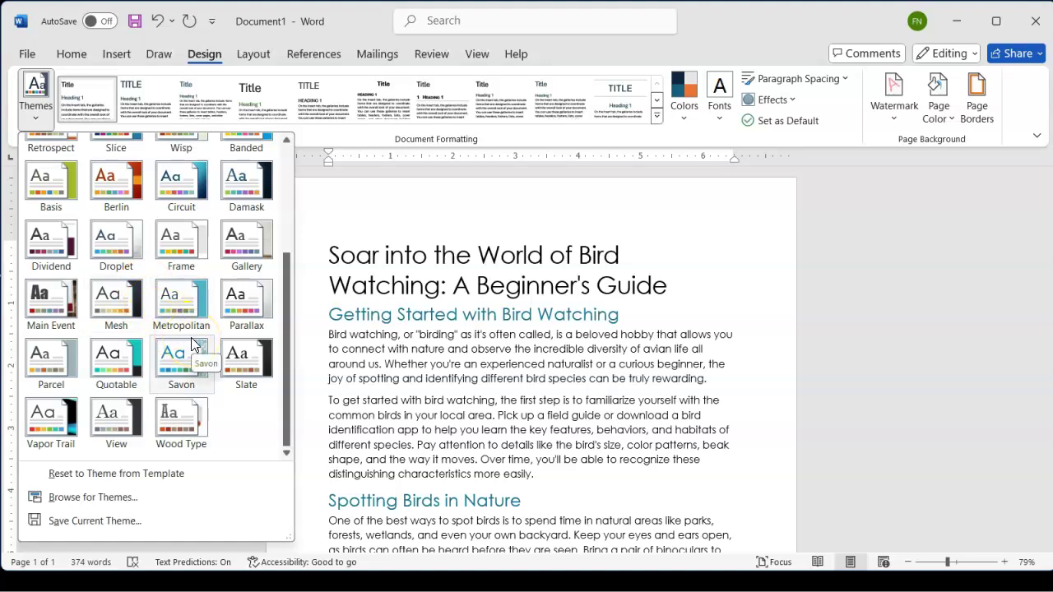
scroll(191, 344, "up", 3)
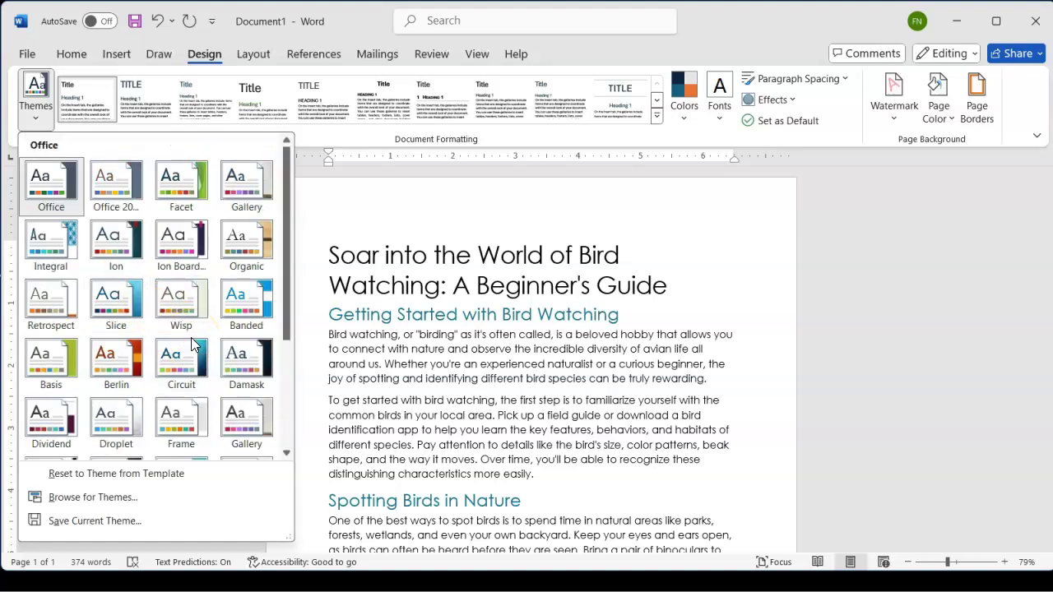
left_click(116, 313)
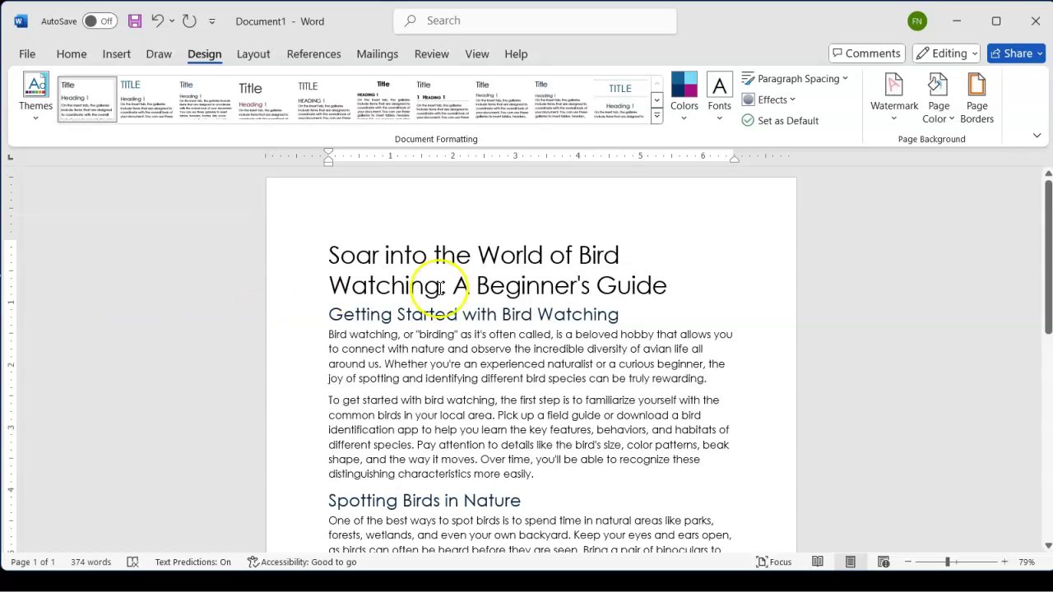
- Review the title, headings and body text throughout the article under the applied theme
scroll(441, 288, "down", 4)
scroll(441, 274, "down", 6)
scroll(441, 274, "down", 3)
scroll(441, 274, "up", 1)
scroll(441, 274, "up", 9)
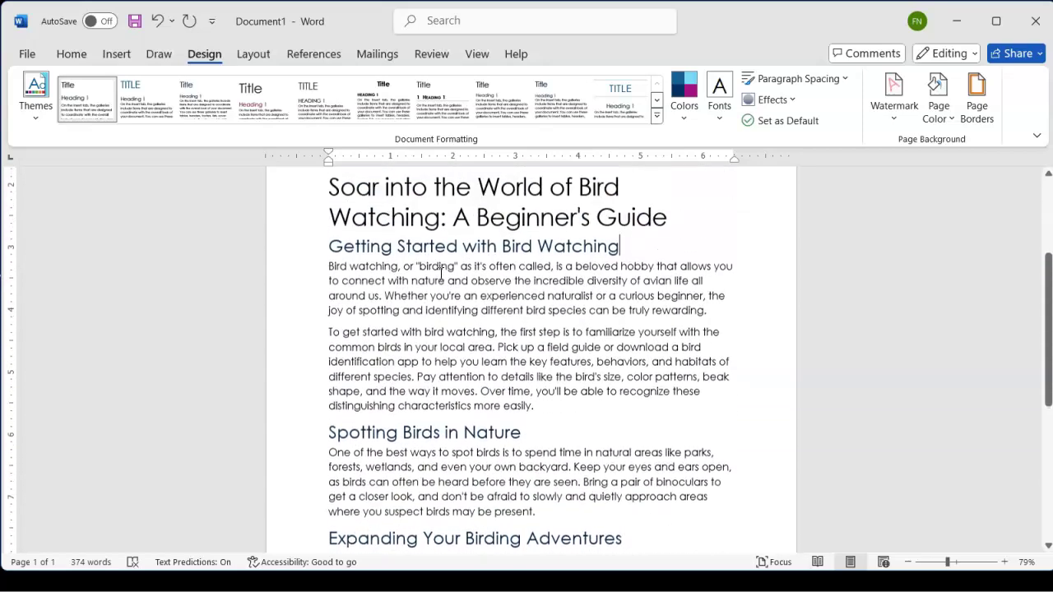
scroll(441, 274, "down", 9)
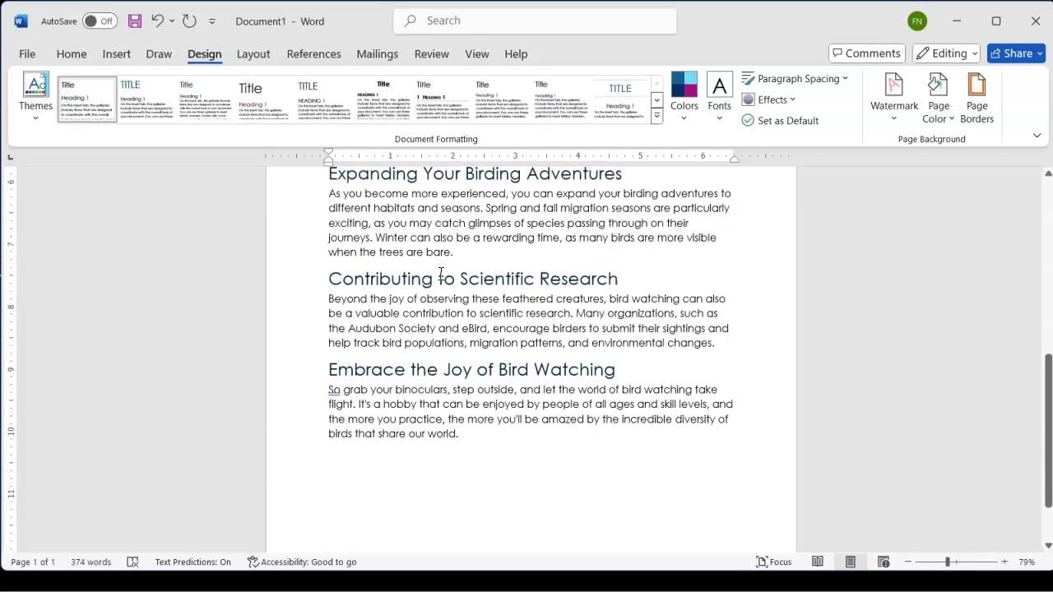
left_click(480, 271)
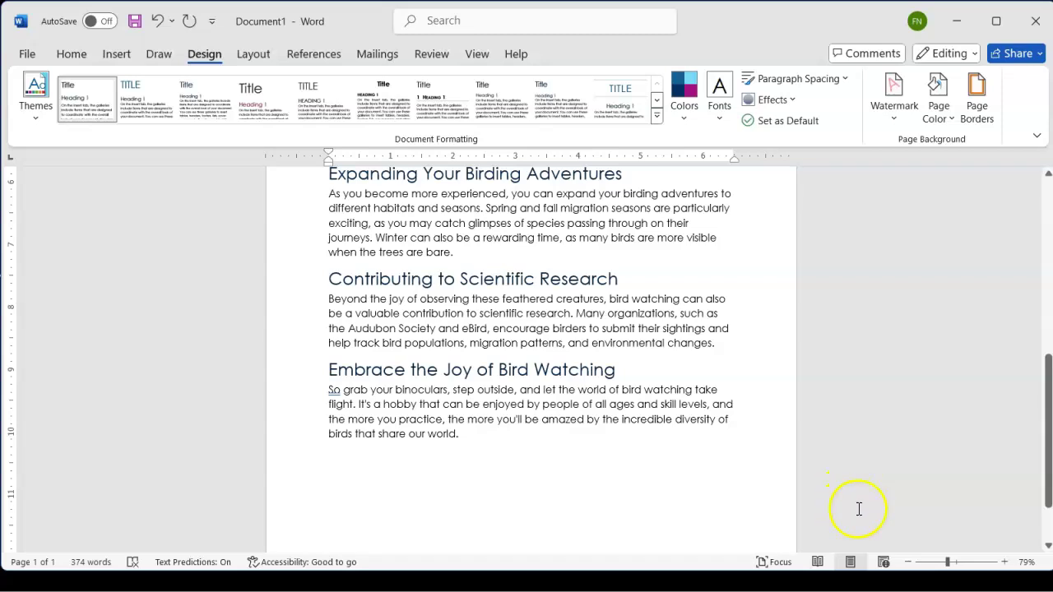
- Zoom out to 49% to view the formatting of most of the page at once
left_click(940, 562)
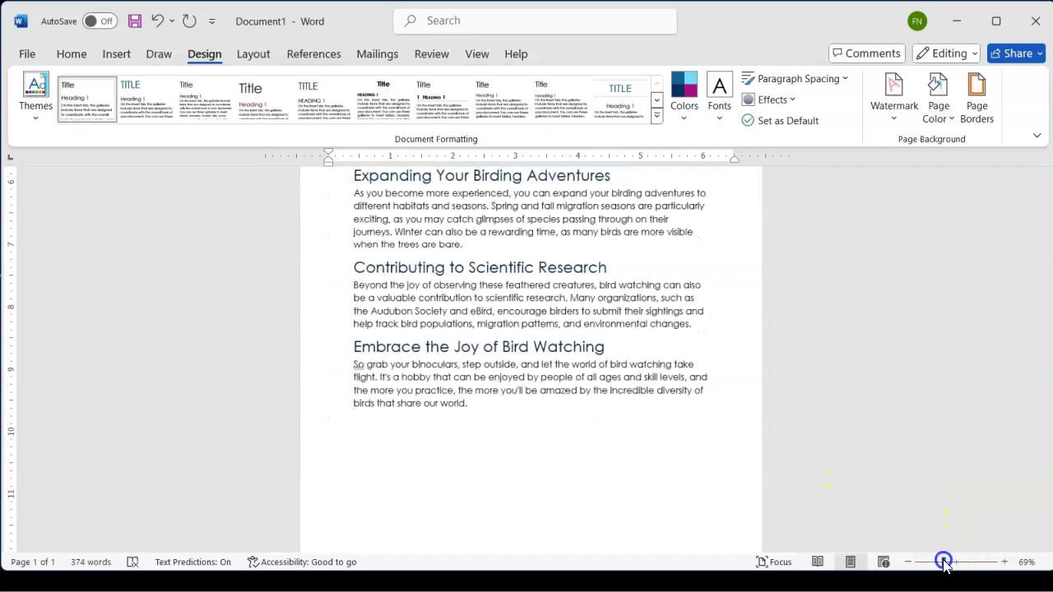
left_click_drag(940, 562, 919, 568)
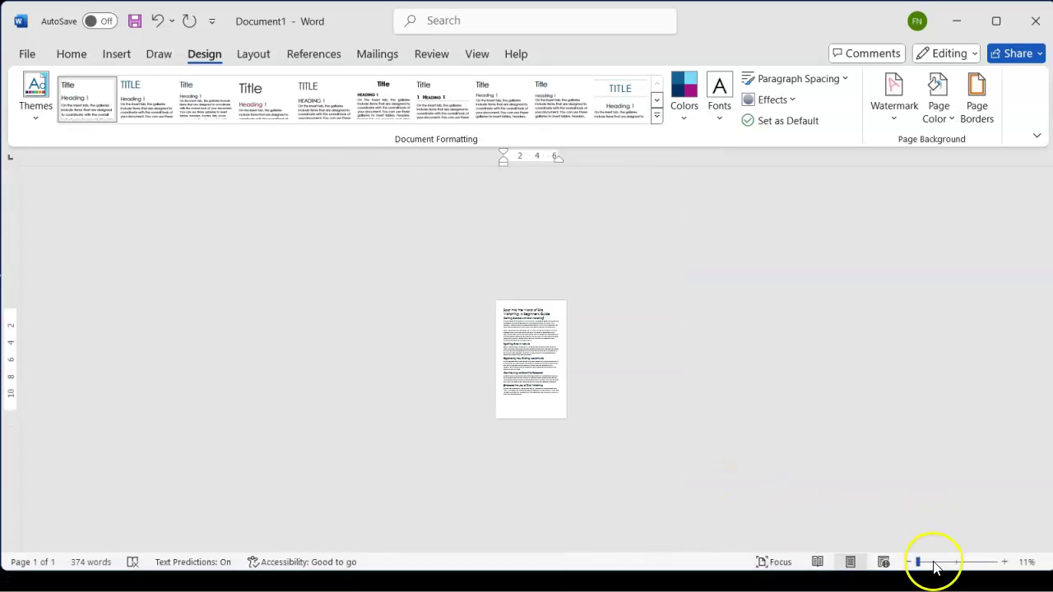
left_click(933, 563)
scroll(705, 466, "down", 2)
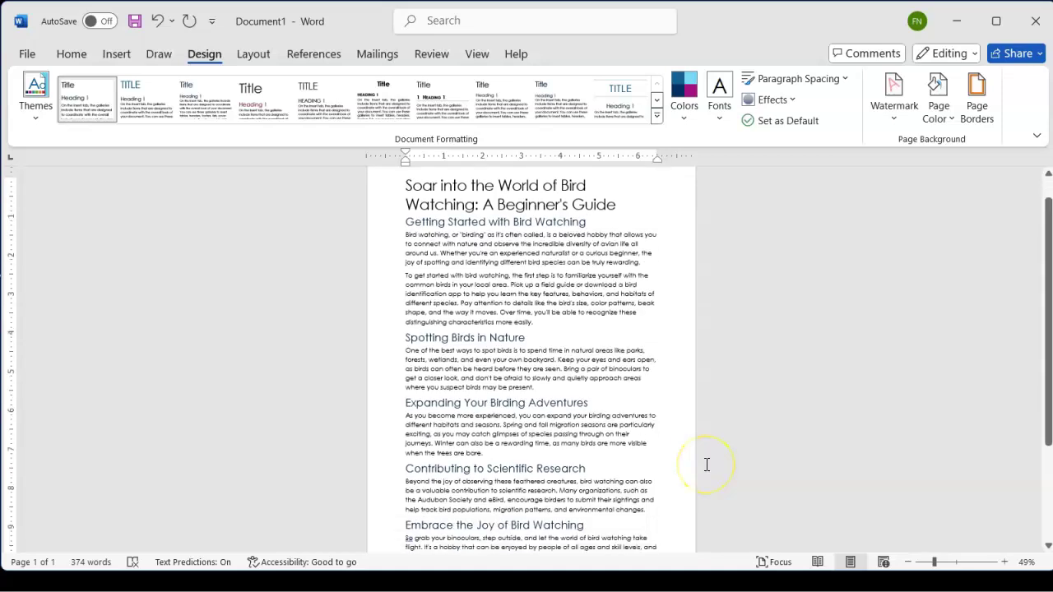
scroll(706, 465, "up", 1)
left_click(495, 372)
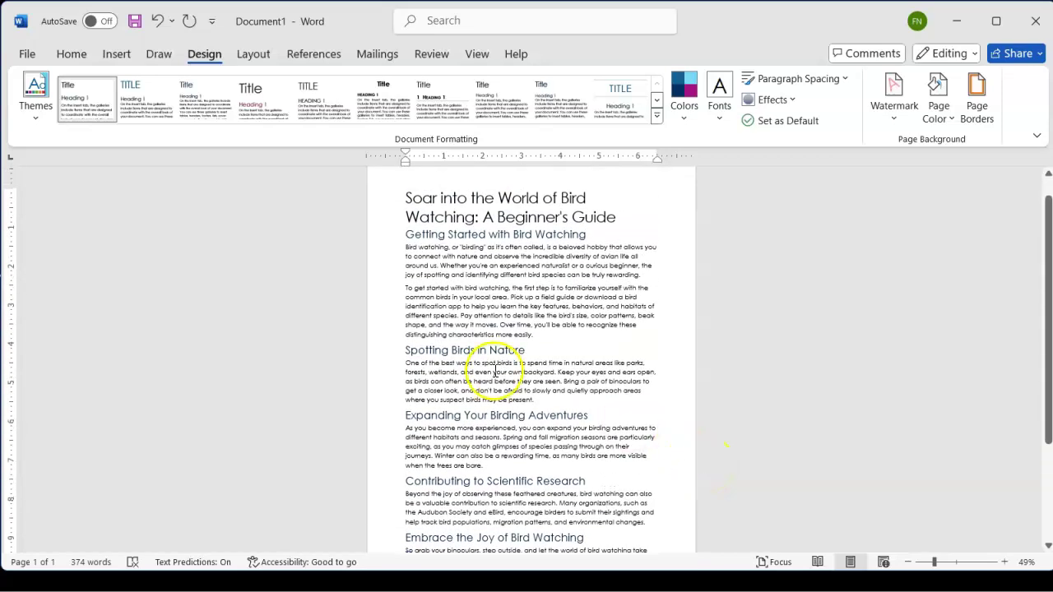
- Apply the Circuit theme to the article and look at the available theme color sets and effects
left_click(35, 115)
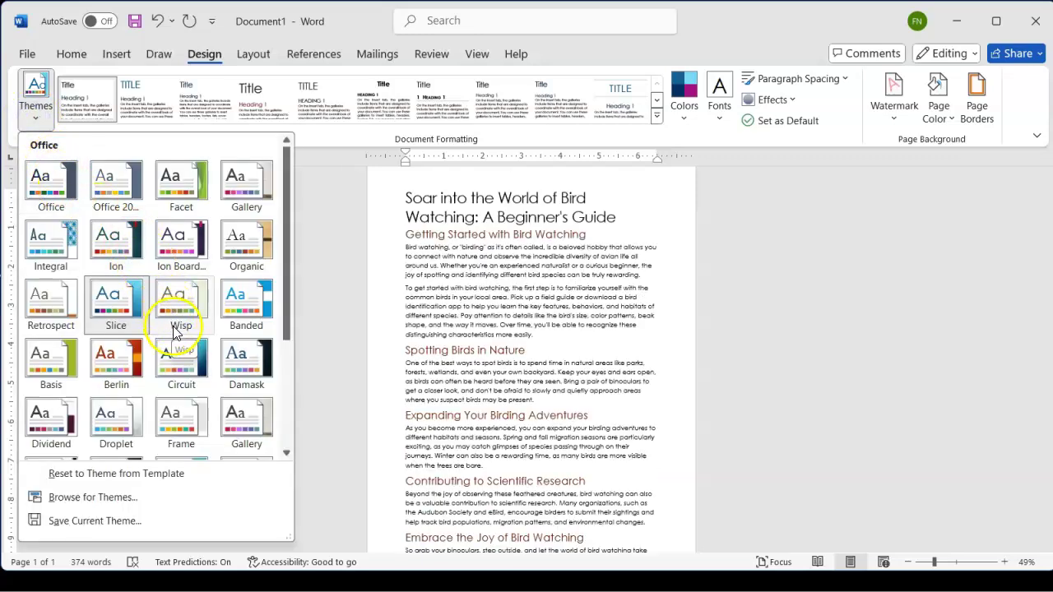
left_click(174, 381)
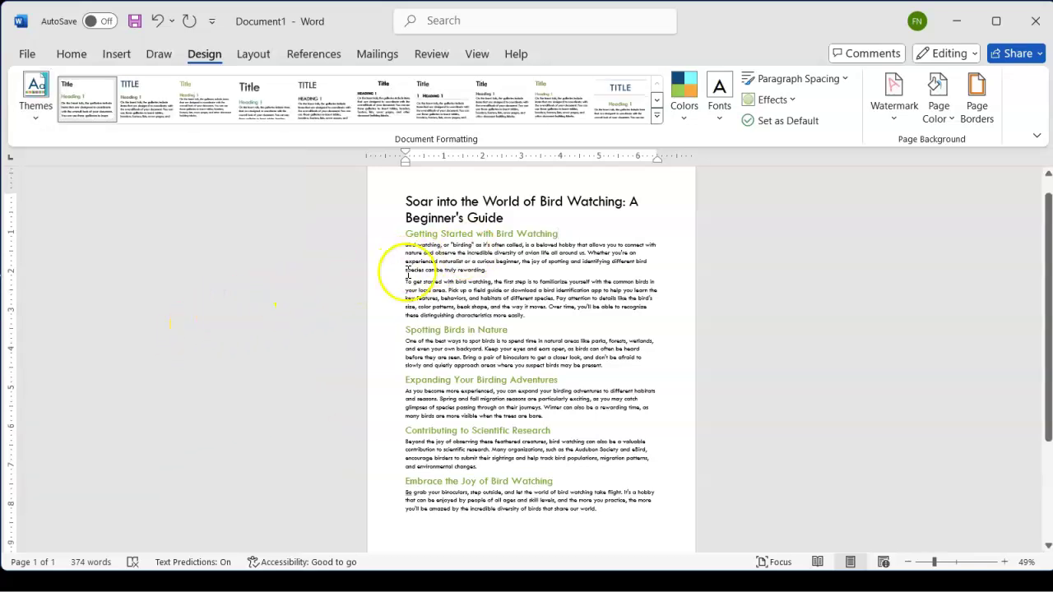
left_click(686, 119)
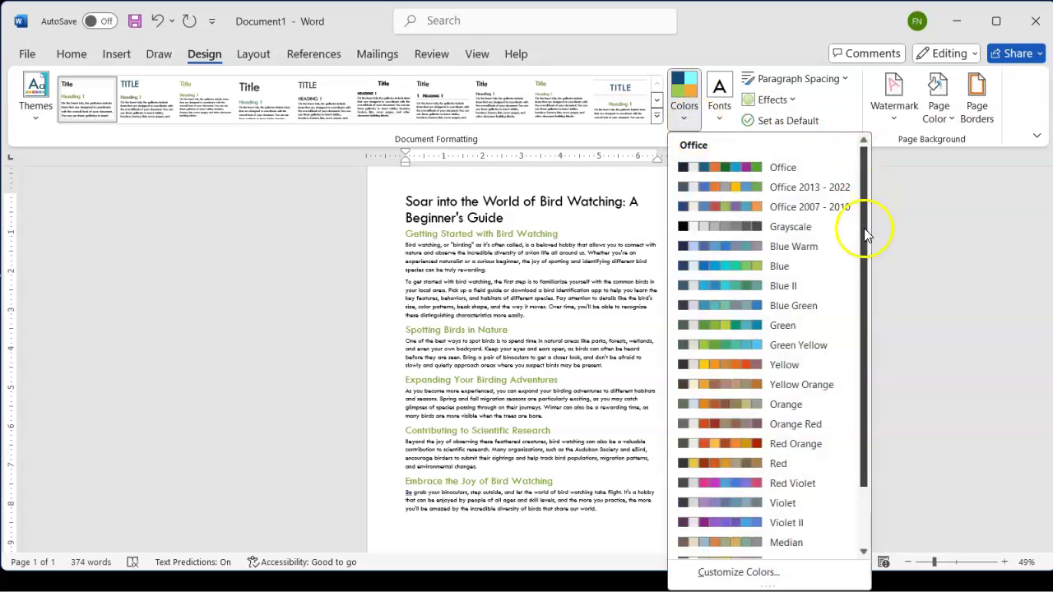
left_click(771, 99)
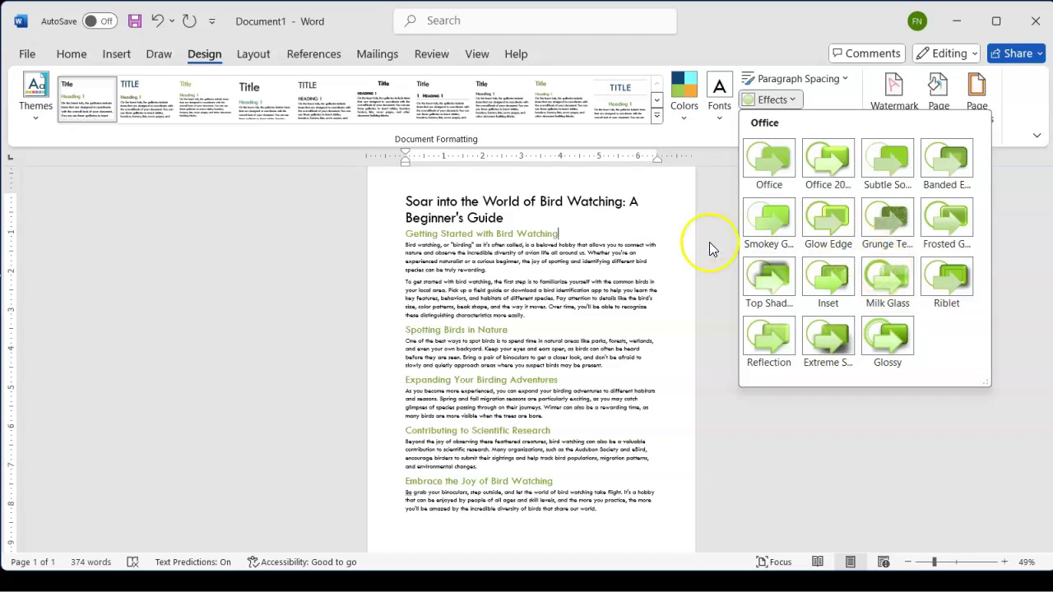
- Apply the Berlin theme to the article
left_click(37, 115)
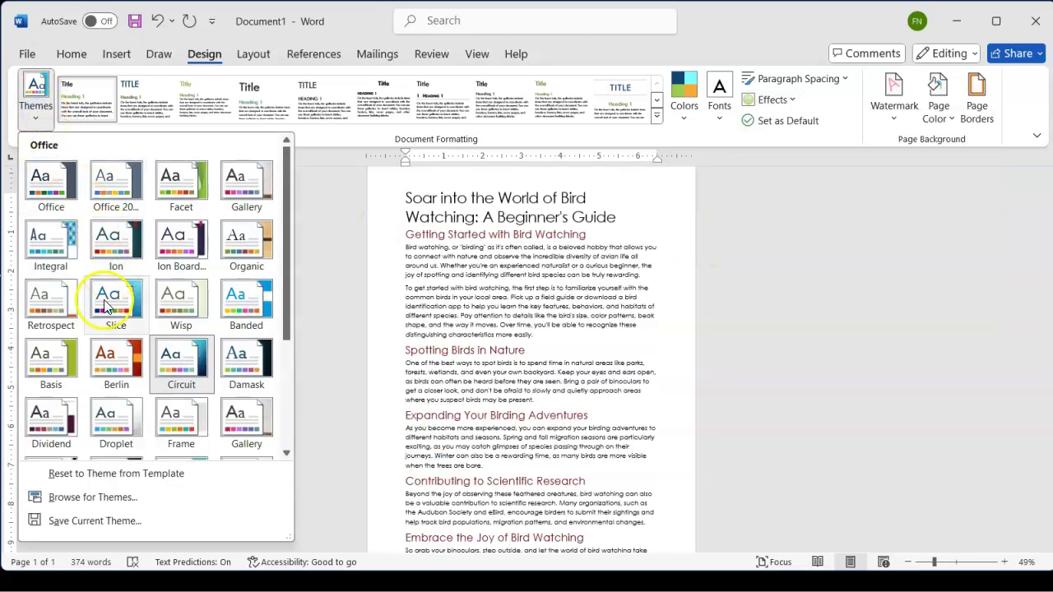
left_click(107, 368)
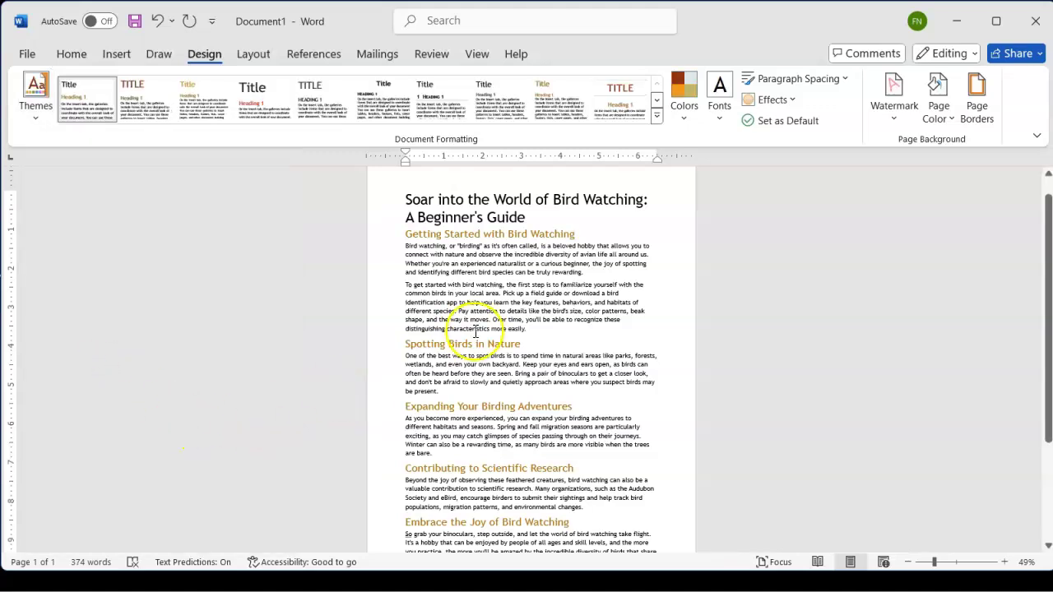
- Look through the theme effects, theme fonts and theme color sets available for the document
left_click(774, 102)
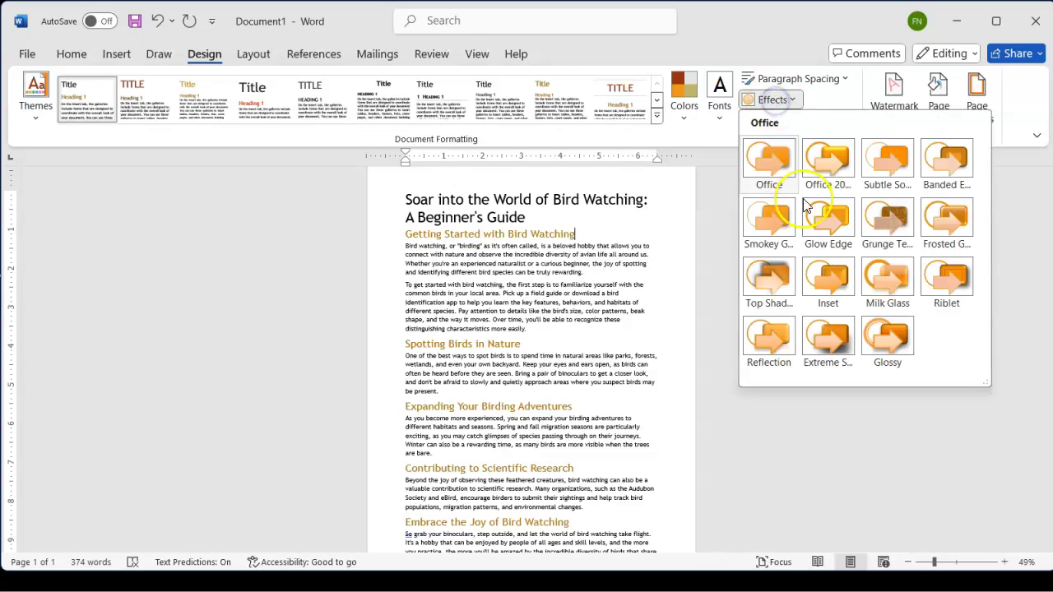
left_click(720, 119)
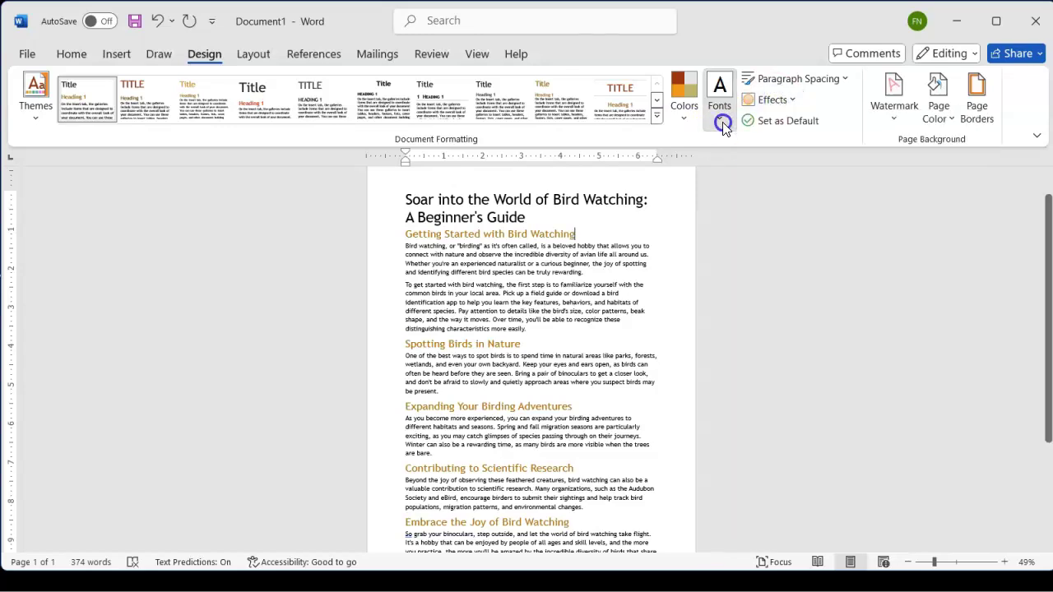
left_click(712, 119)
left_click(680, 121)
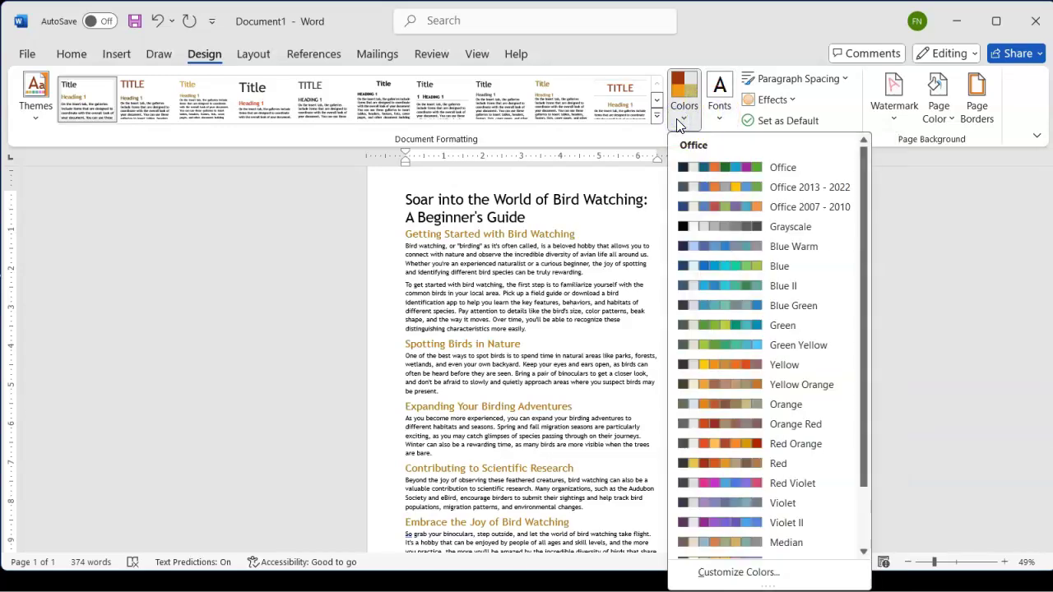
left_click(680, 122)
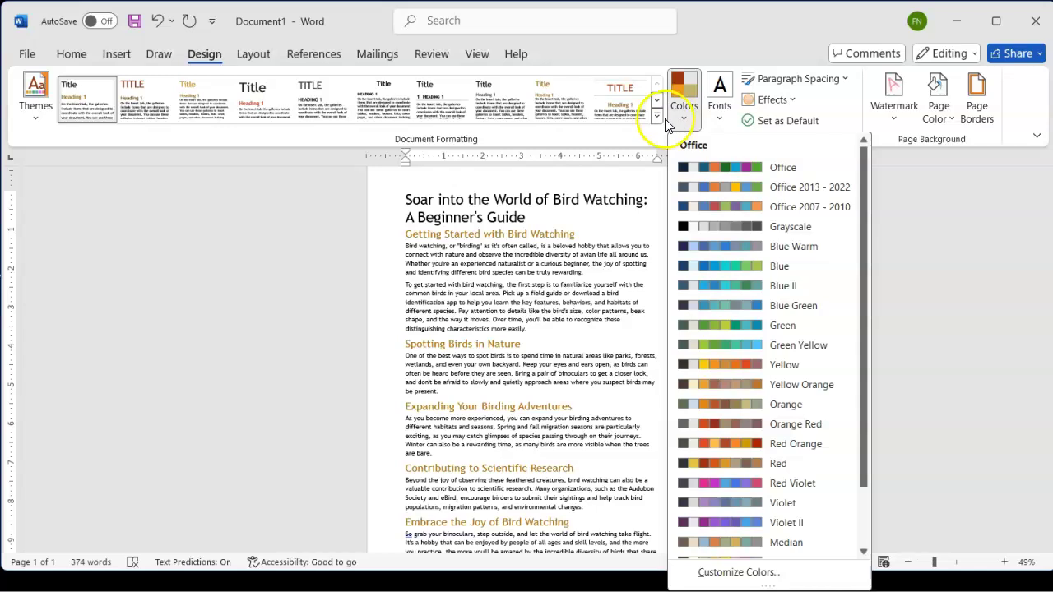
- Shade the "Getting Started with Bird Watching" heading and its first paragraph with a light aqua theme color
left_click(80, 61)
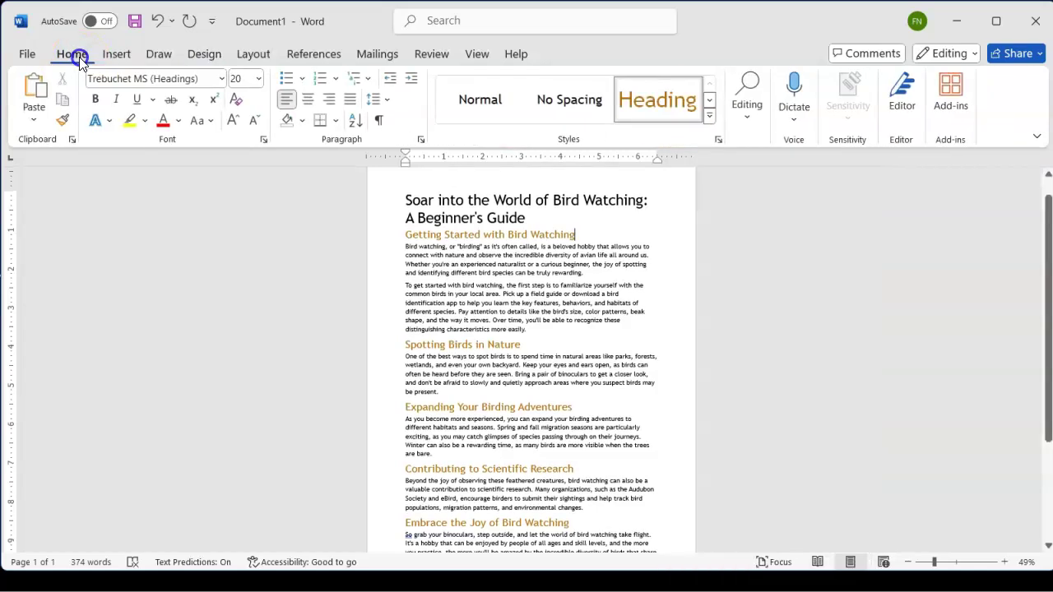
left_click(180, 122)
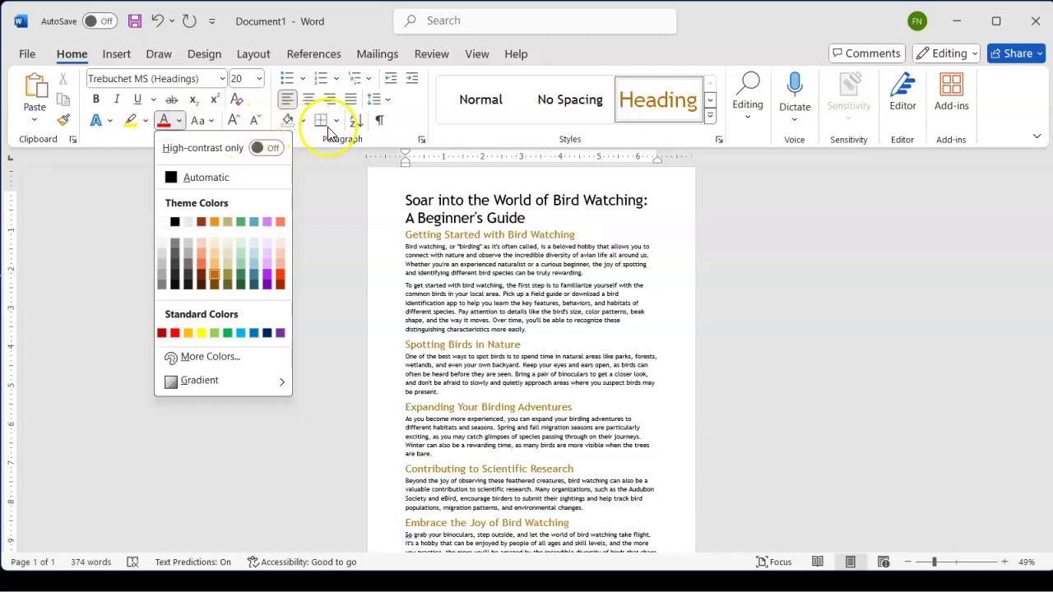
left_click(302, 122)
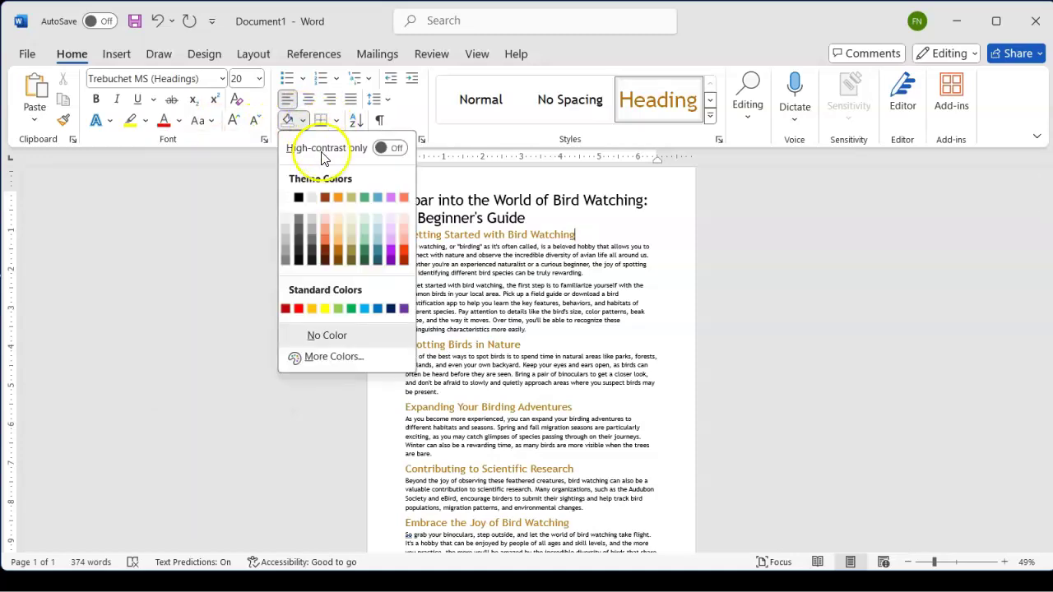
left_click(377, 239)
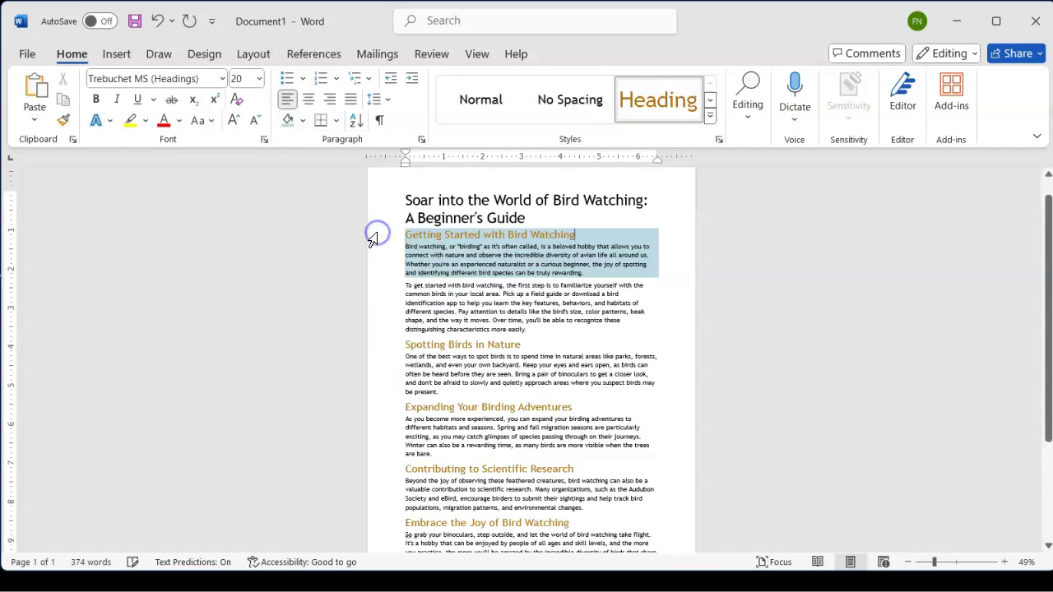
- Shade the paragraph beginning "To get started with bird watching" with a dark aqua theme color
scroll(525, 280, "up", 7)
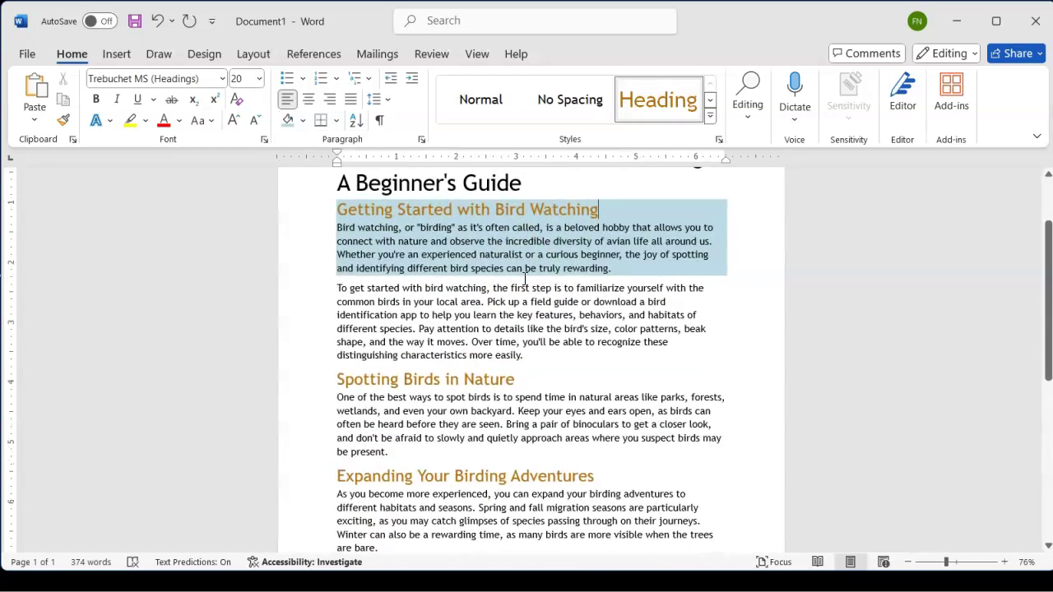
scroll(525, 279, "up", 1)
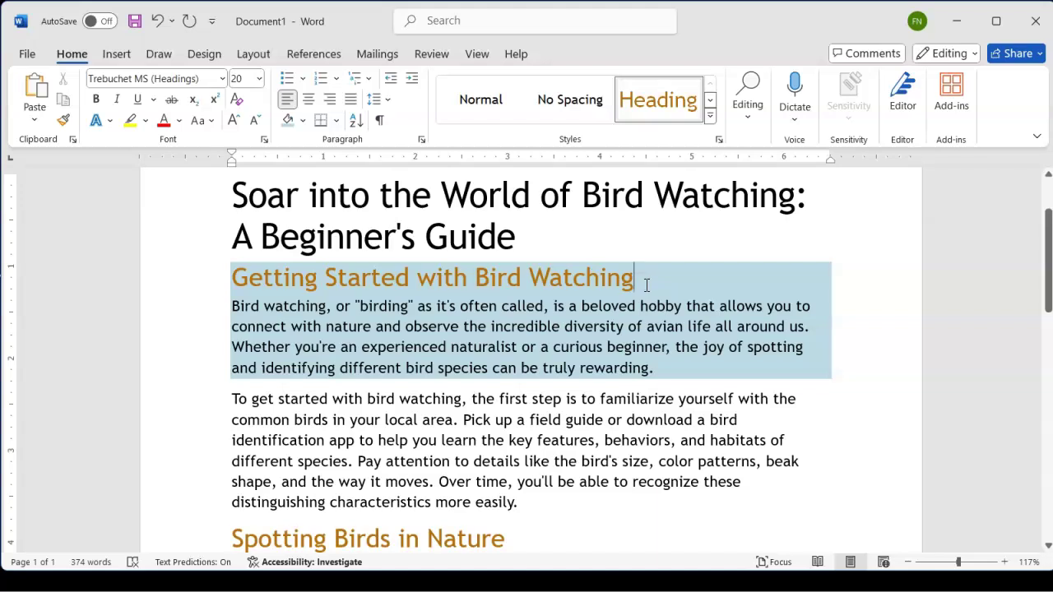
scroll(647, 285, "down", 1)
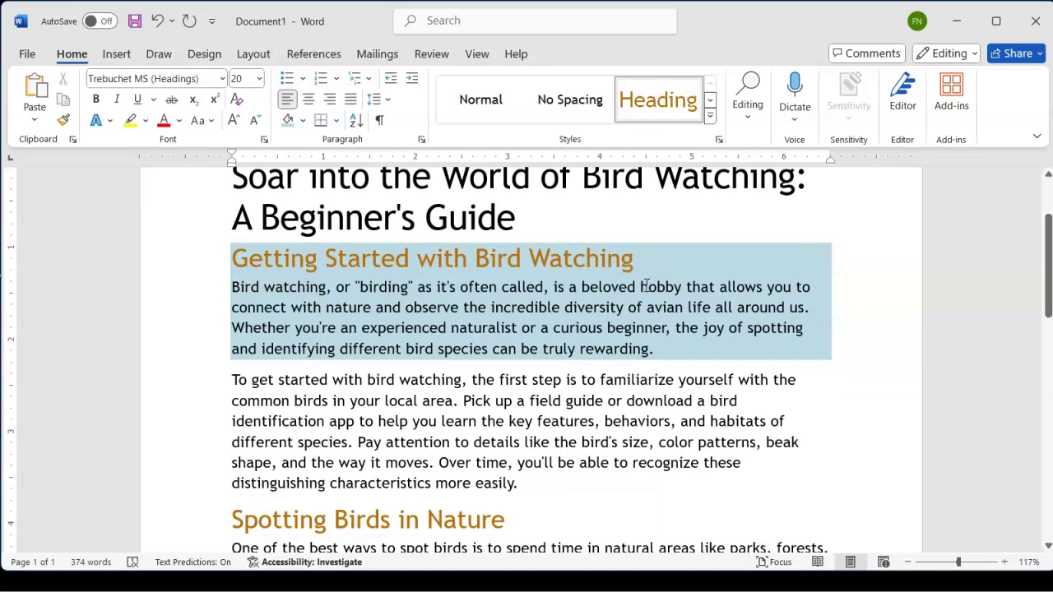
left_click(469, 430)
left_click(303, 120)
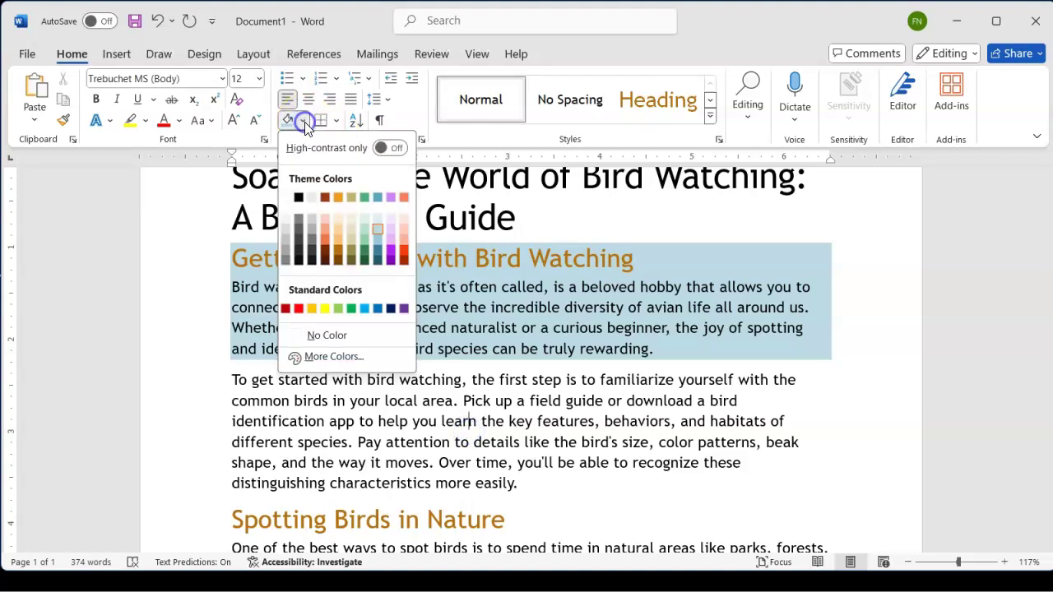
left_click(375, 255)
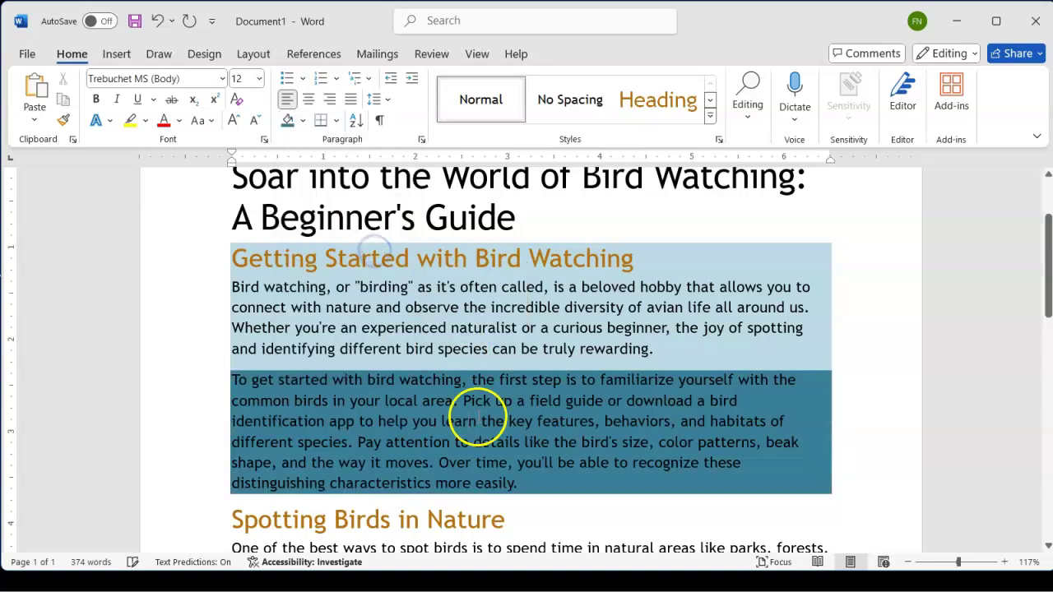
- Shade the "Spotting Birds in Nature" heading and its paragraph with the same light aqua theme color as the first section
scroll(500, 358, "down", 3)
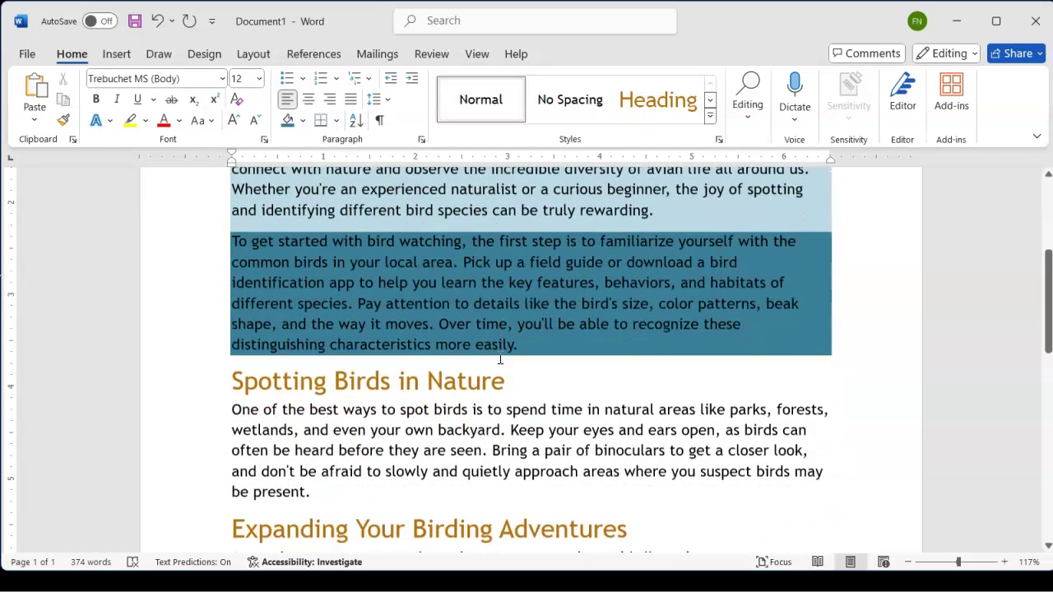
left_click(330, 382)
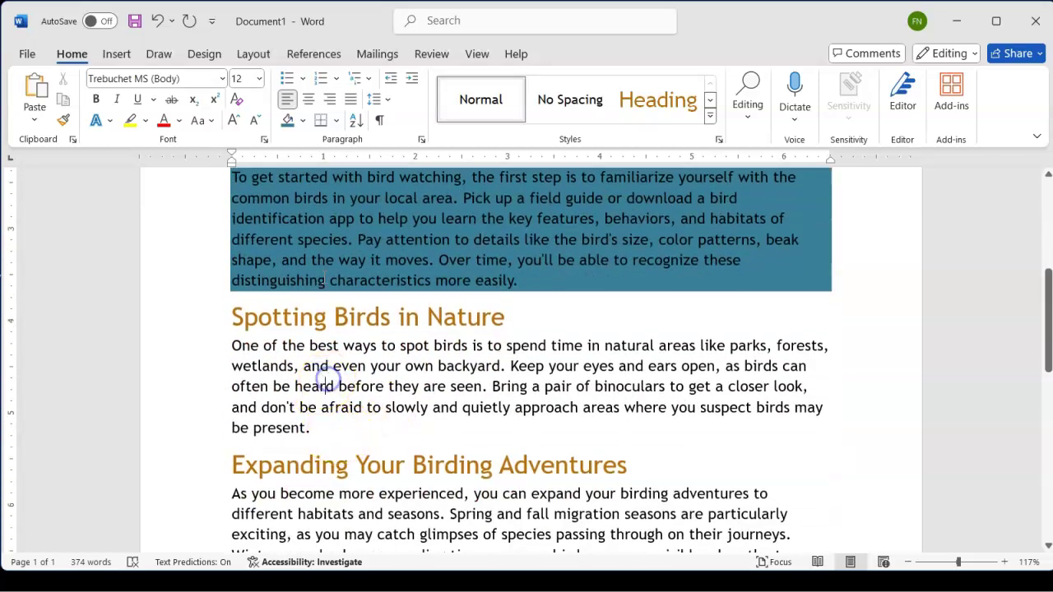
left_click(303, 120)
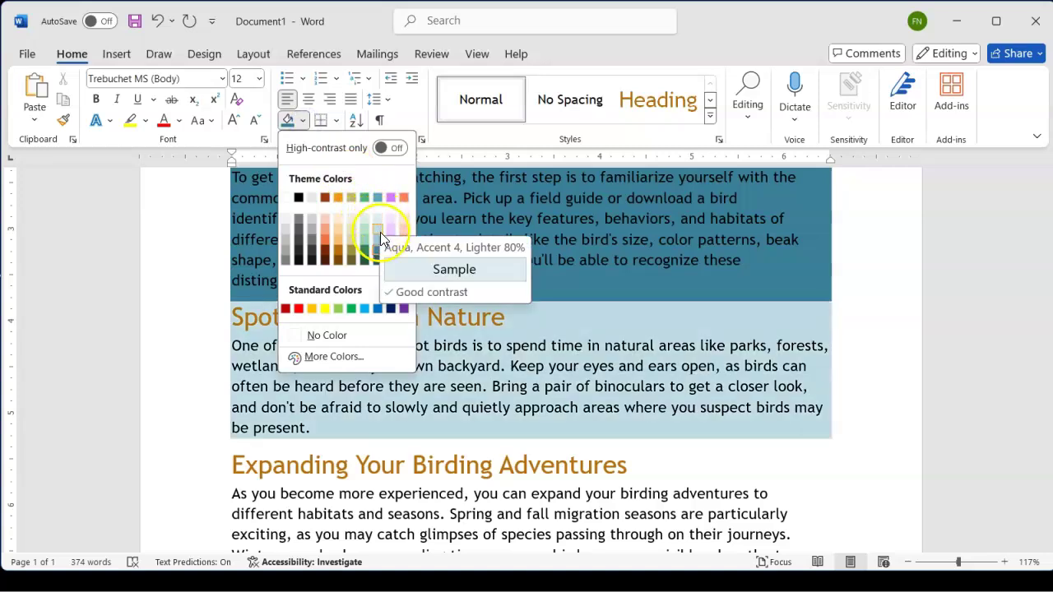
left_click(380, 232)
- Shade the "Expanding Your Birding Adventures" heading and its paragraph with the base aqua theme color
scroll(412, 376, "up", 4)
scroll(418, 381, "down", 2)
scroll(418, 381, "down", 5)
left_click(311, 401)
left_click_drag(311, 400, 274, 368)
left_click(274, 368)
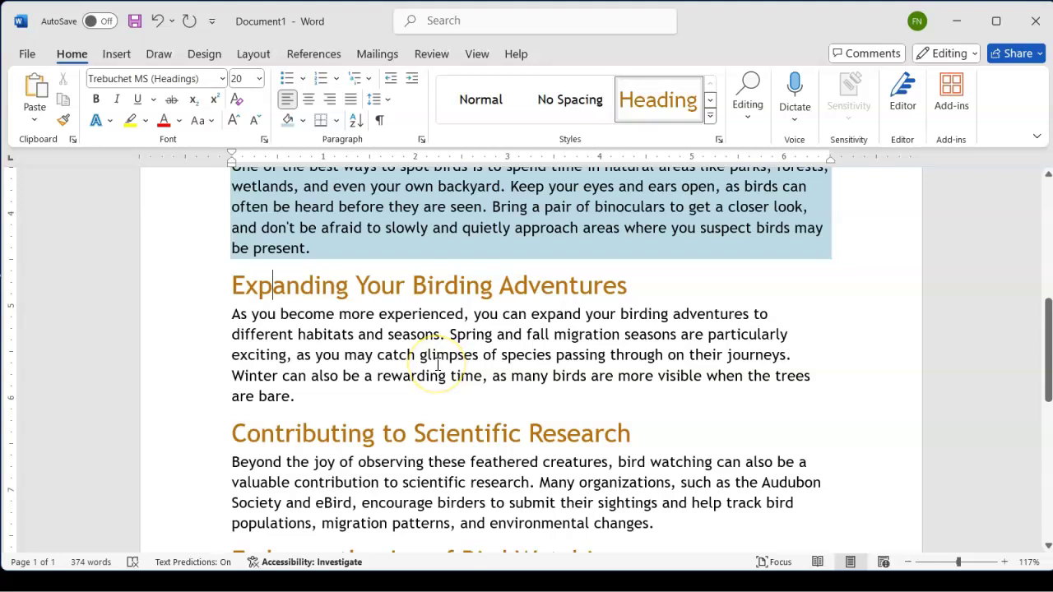
scroll(436, 367, "up", 3)
scroll(436, 362, "down", 3)
left_click(413, 378)
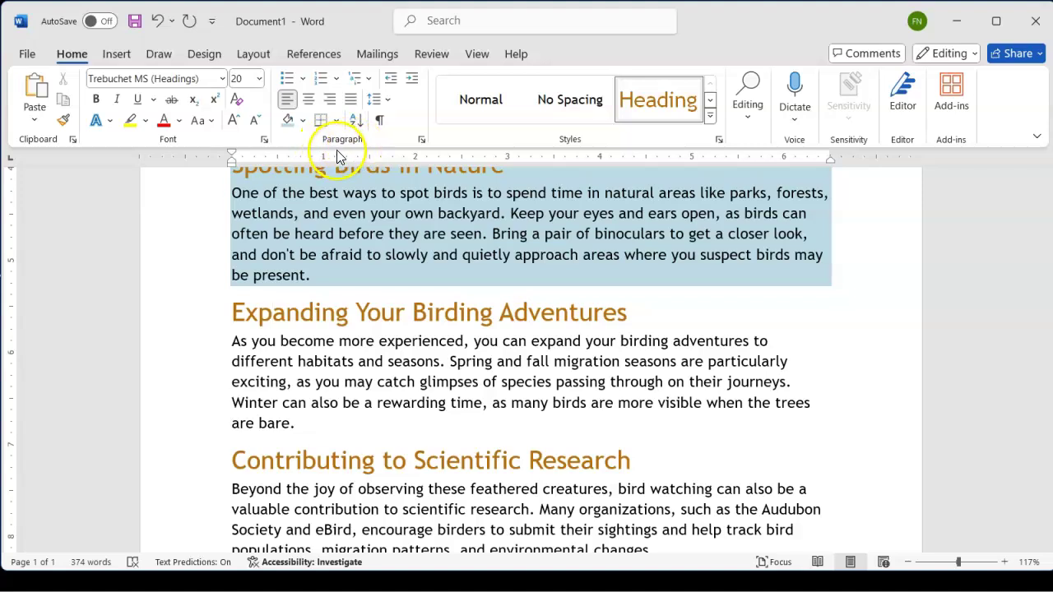
left_click(459, 377)
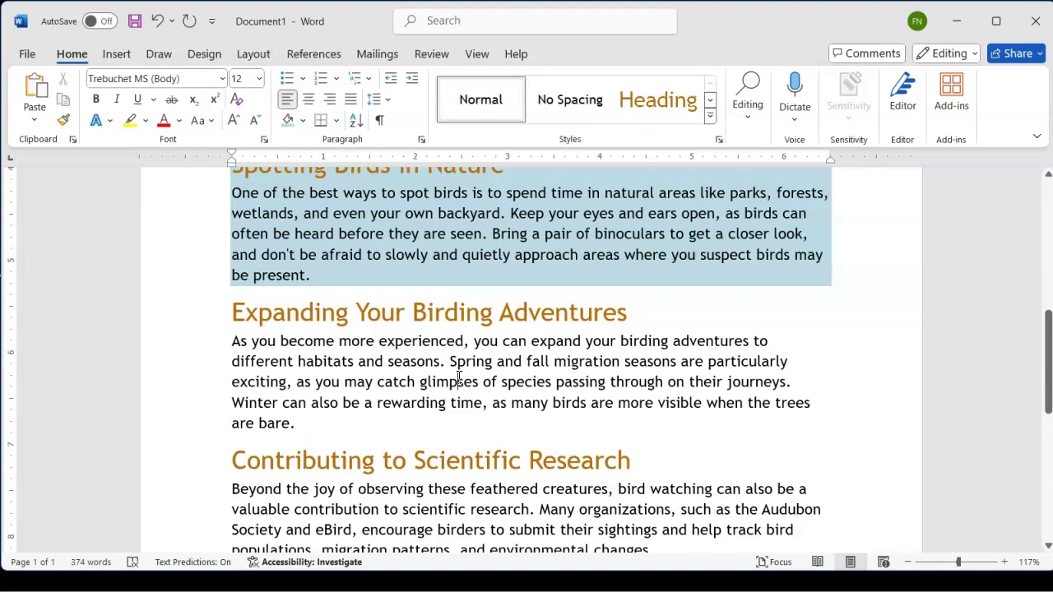
left_click(303, 122)
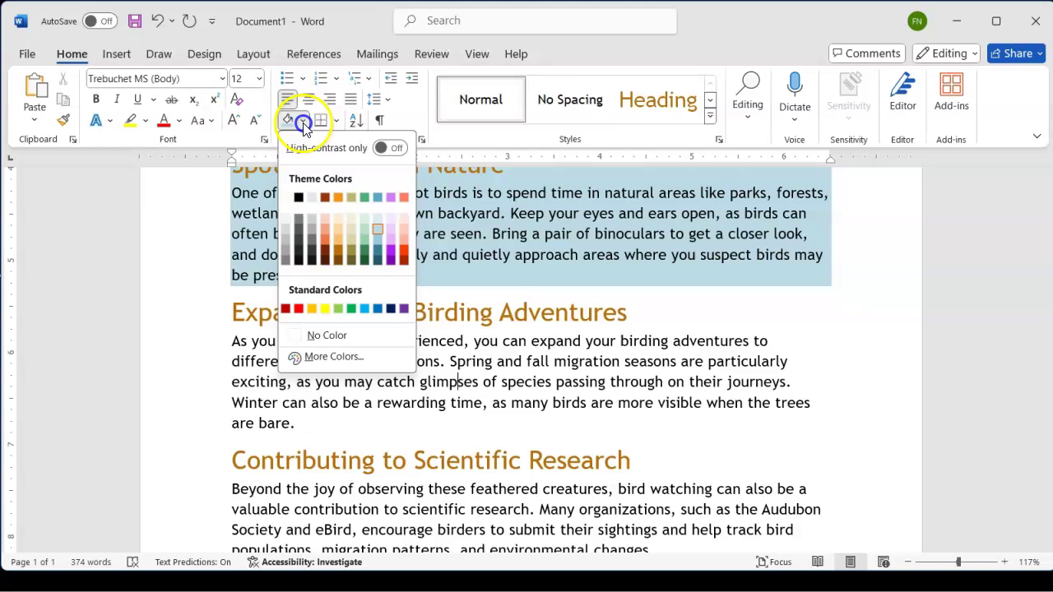
left_click(377, 198)
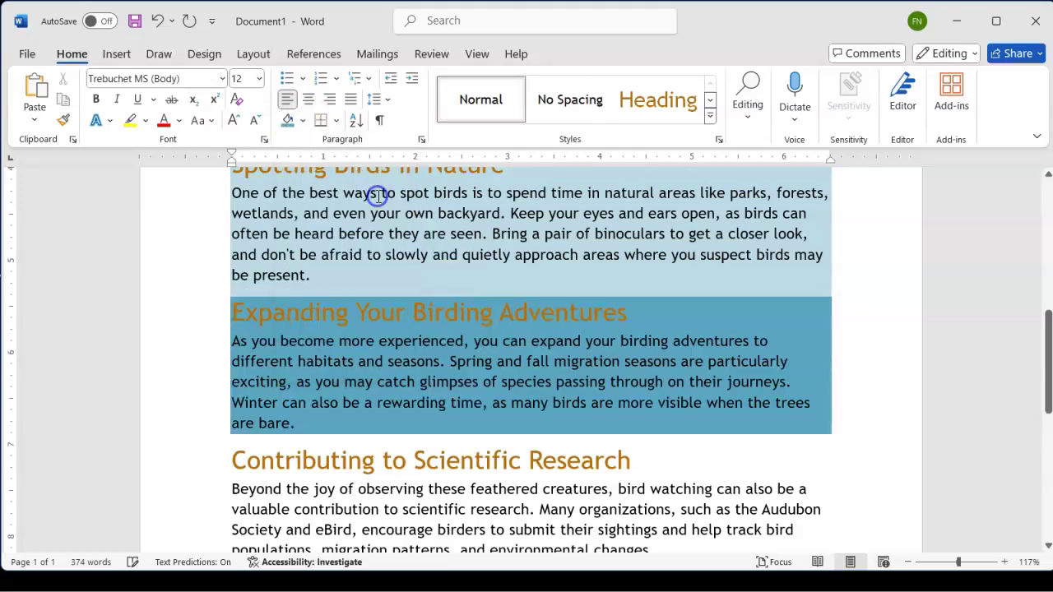
- Shade the "Contributing to Scientific Research" heading and its paragraph with Lavender, Accent 5, Lighter 40%
scroll(481, 399, "down", 5)
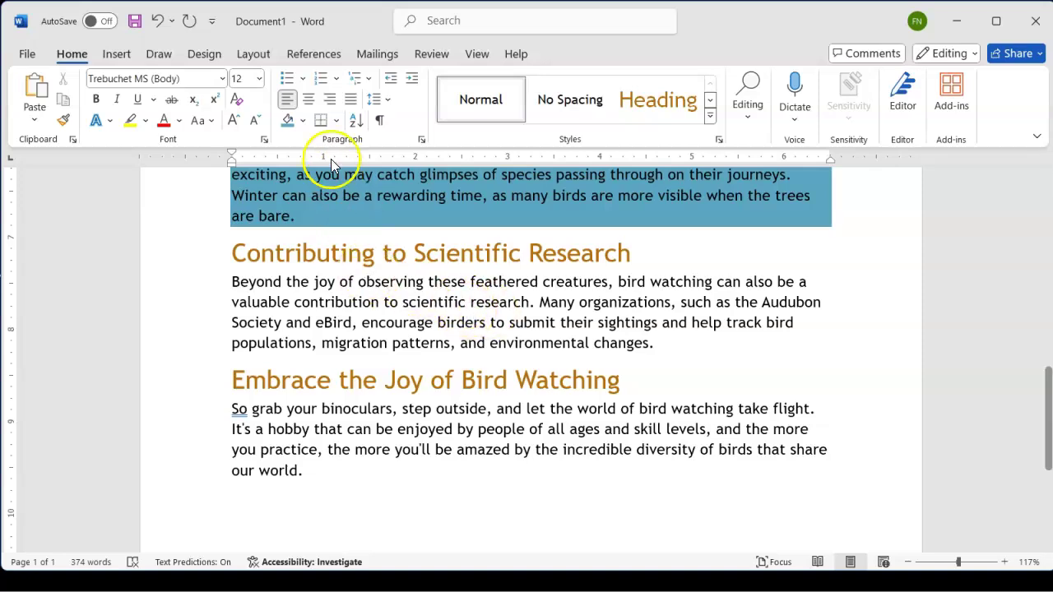
left_click(302, 120)
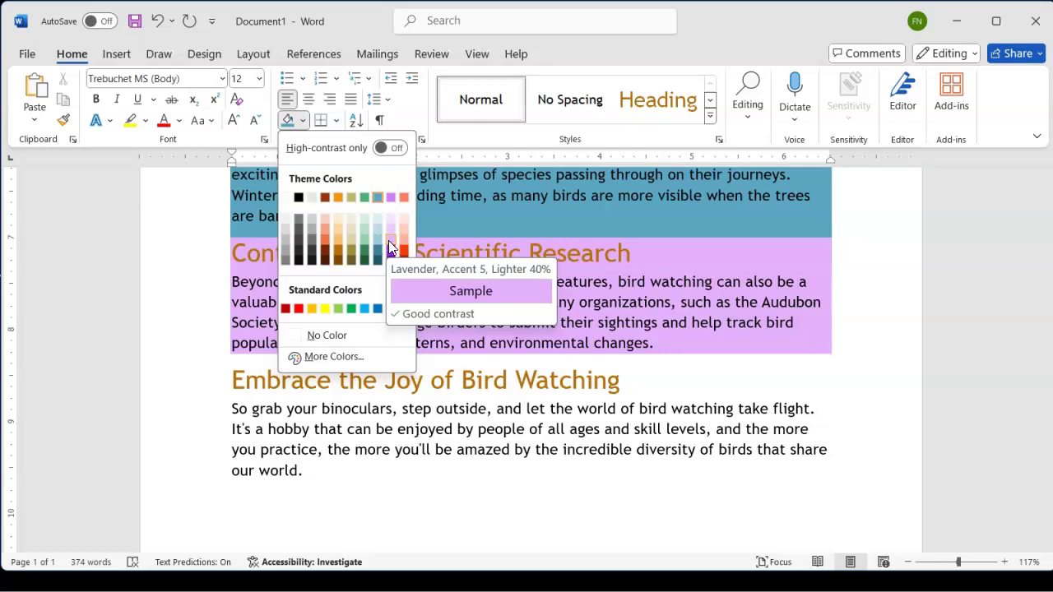
left_click(389, 236)
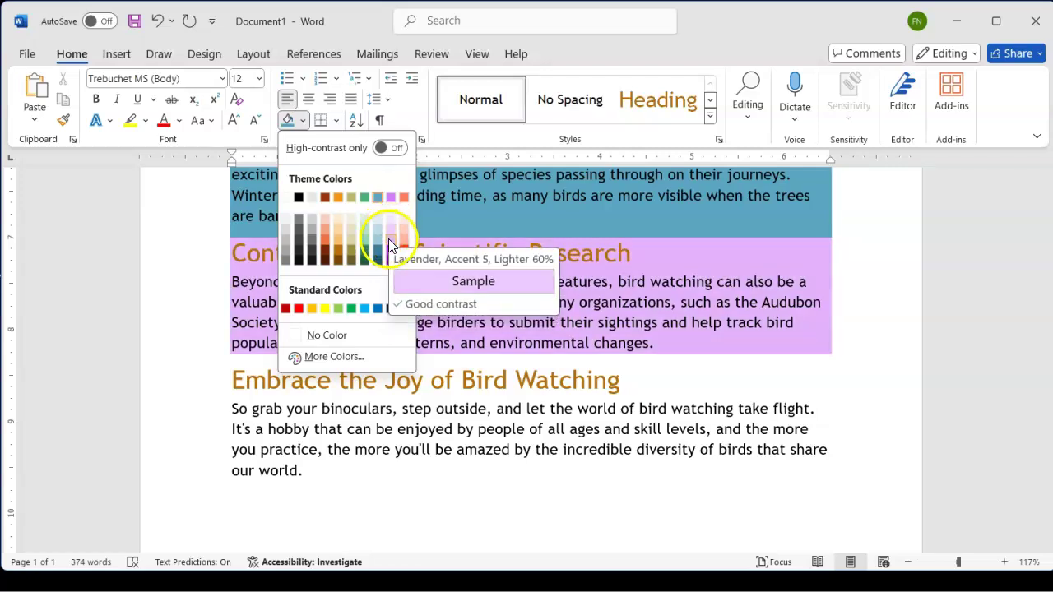
left_click(389, 239)
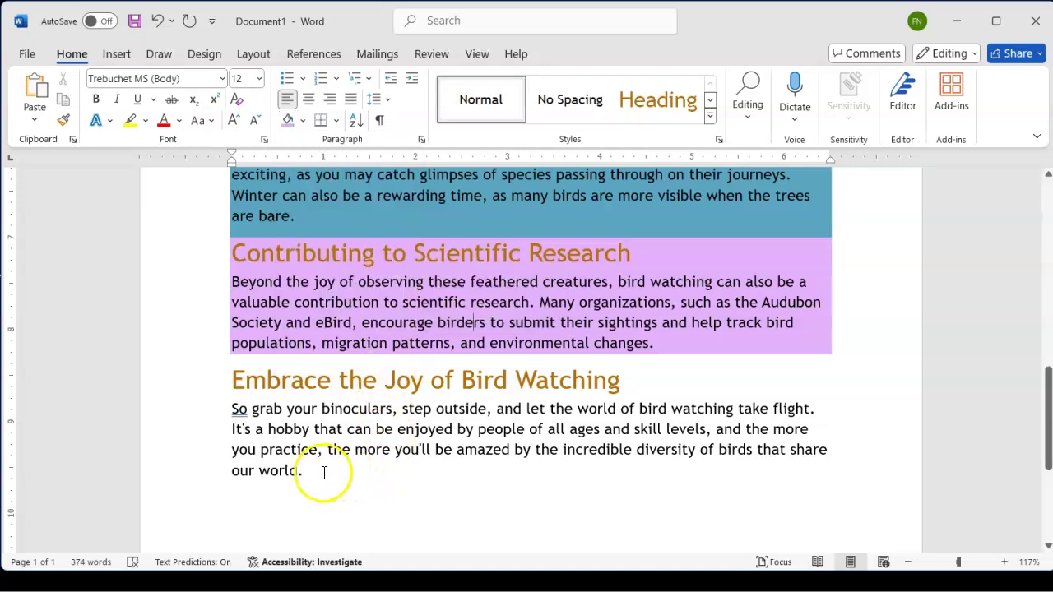
- Shade the "Embrace the Joy of Bird Watching" heading and its paragraph with Lavender, Accent 5, Lighter 80%
scroll(398, 292, "up", 1)
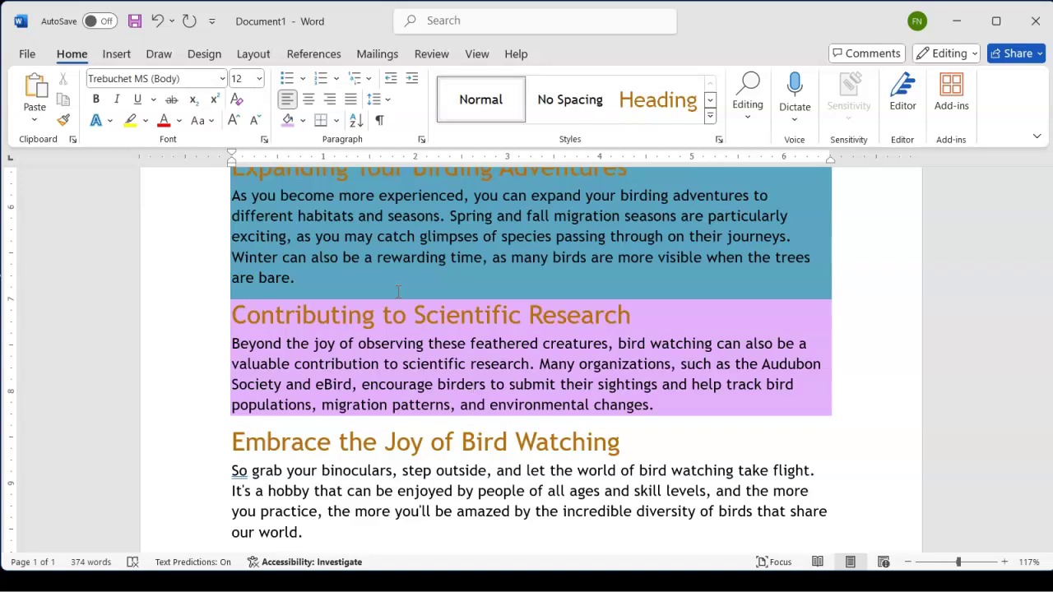
left_click(304, 123)
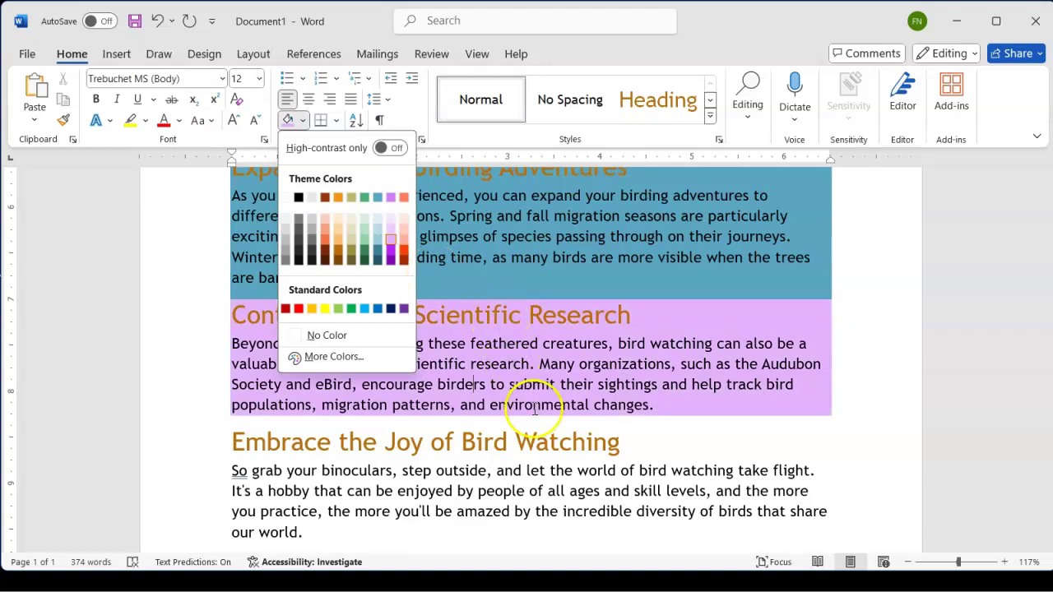
left_click(369, 521)
scroll(337, 539, "down", 1)
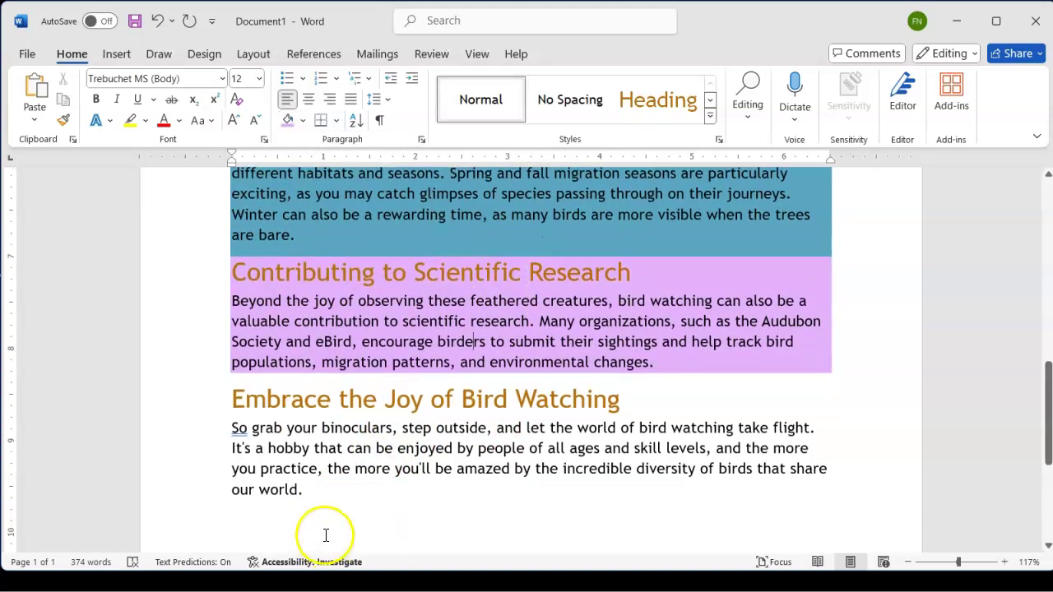
left_click_drag(320, 501, 190, 429)
left_click_drag(315, 492, 200, 416)
left_click(393, 427)
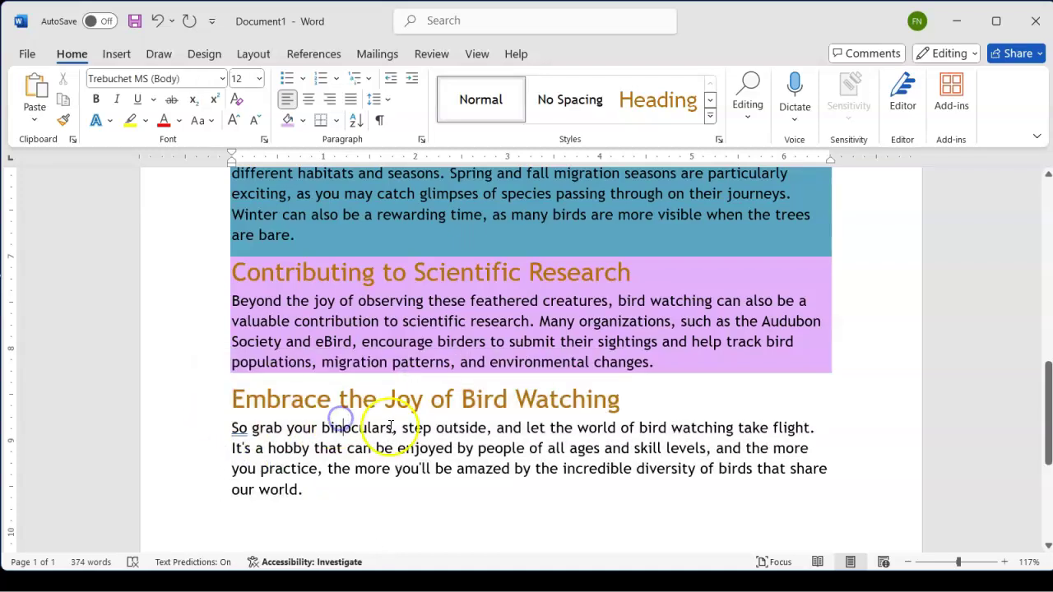
left_click(317, 492)
left_click_drag(231, 425, 207, 402)
left_click(304, 121)
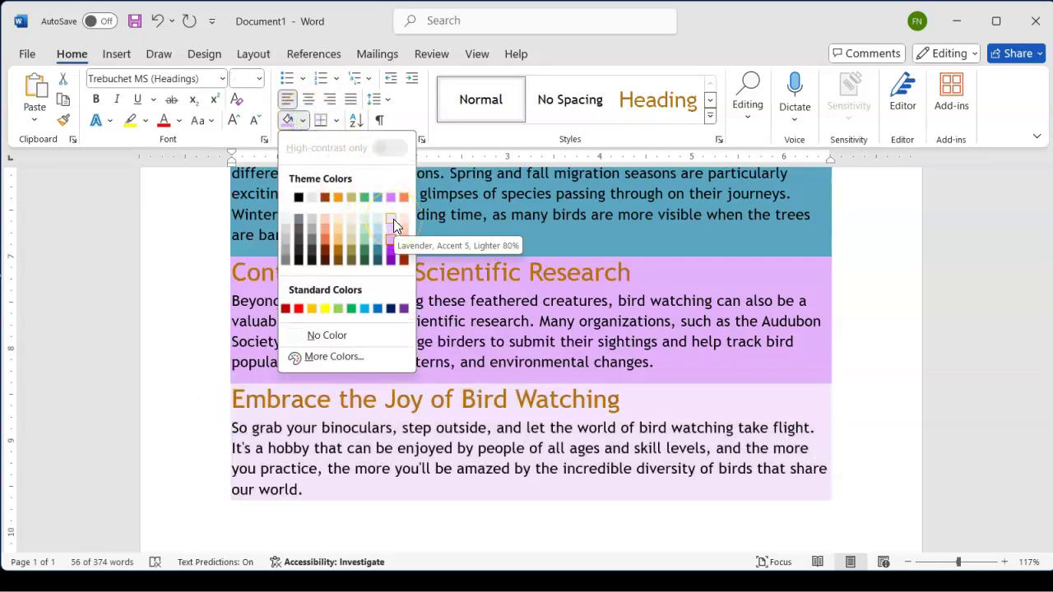
left_click(393, 219)
left_click(407, 501)
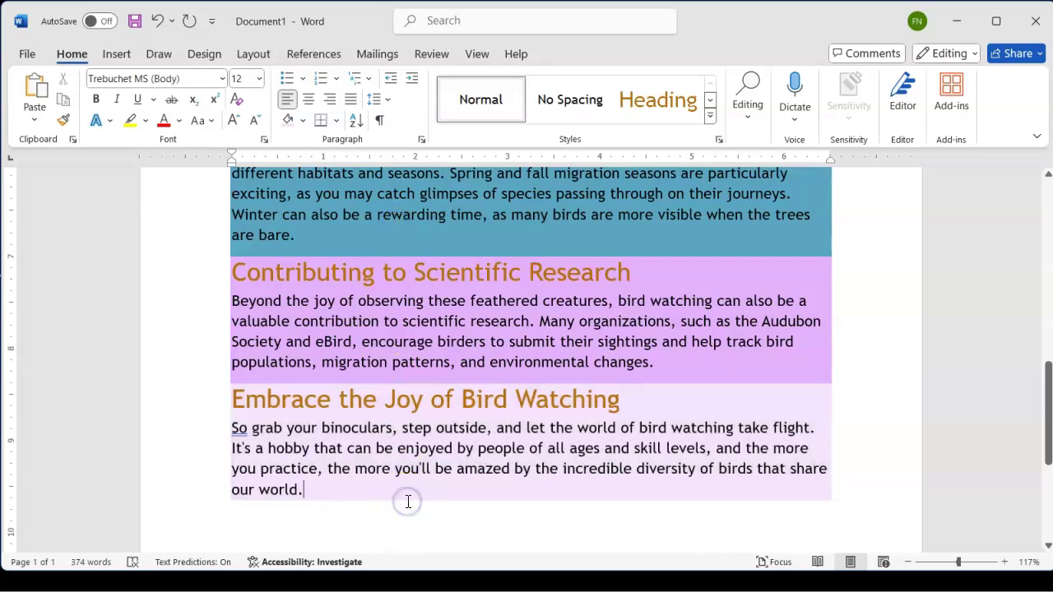
- Display the whole page at once and review the shading of all the sections
left_click(908, 562)
left_click(908, 561)
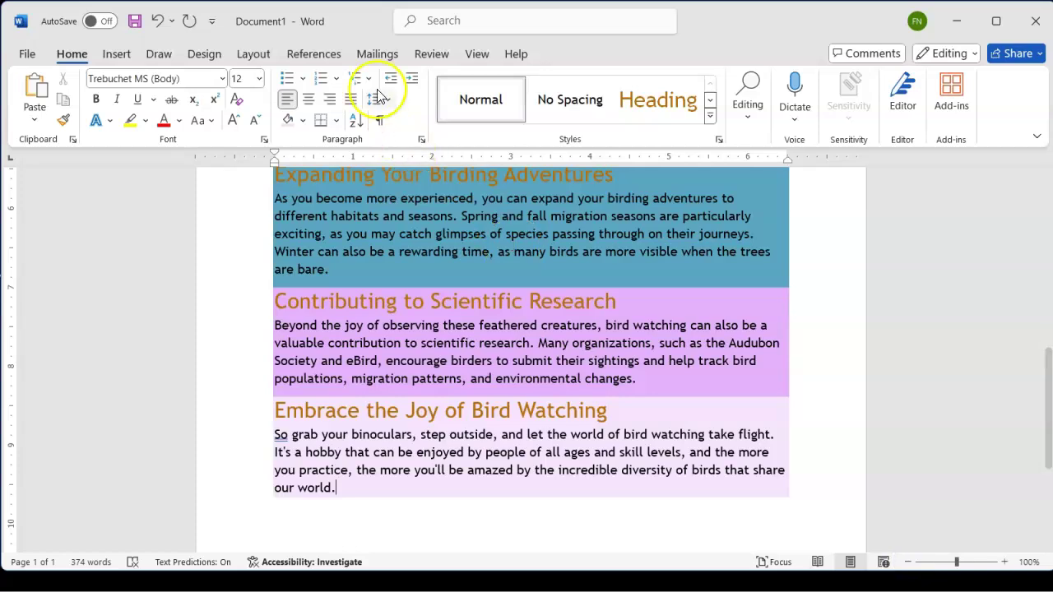
left_click(477, 53)
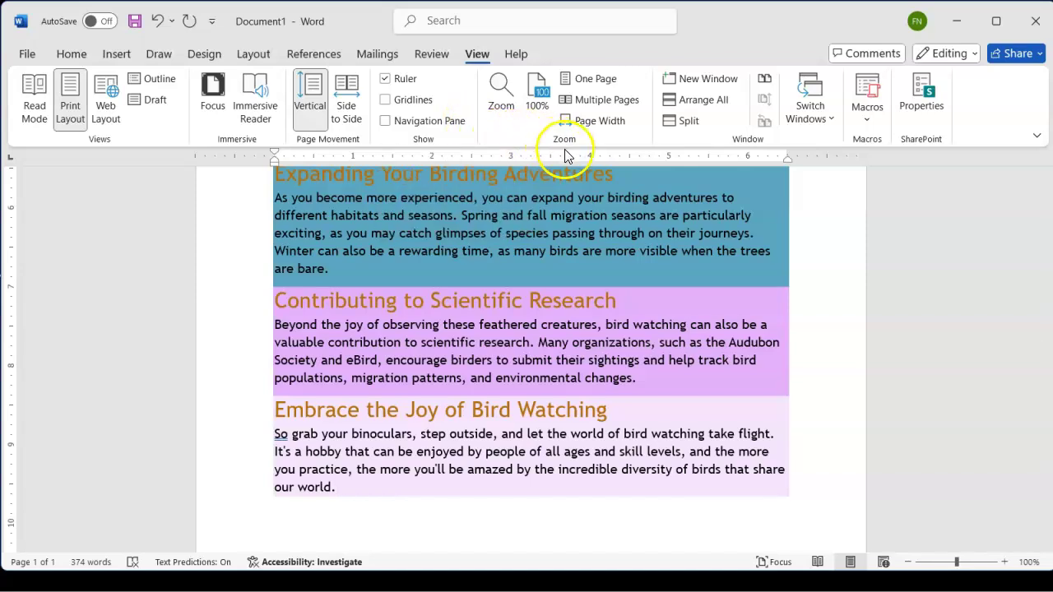
left_click(595, 83)
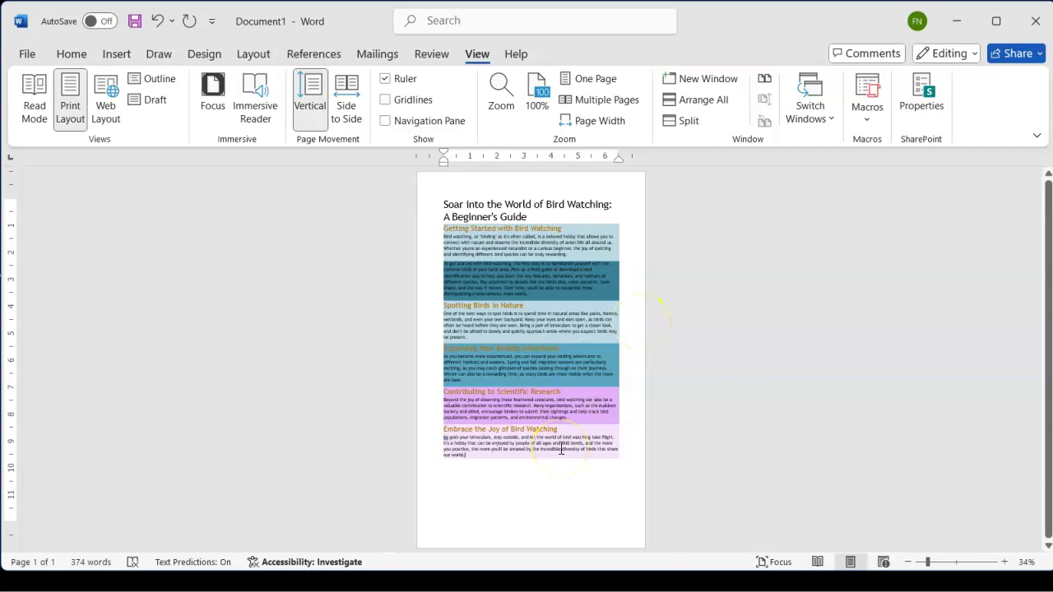
scroll(579, 303, "up", 1)
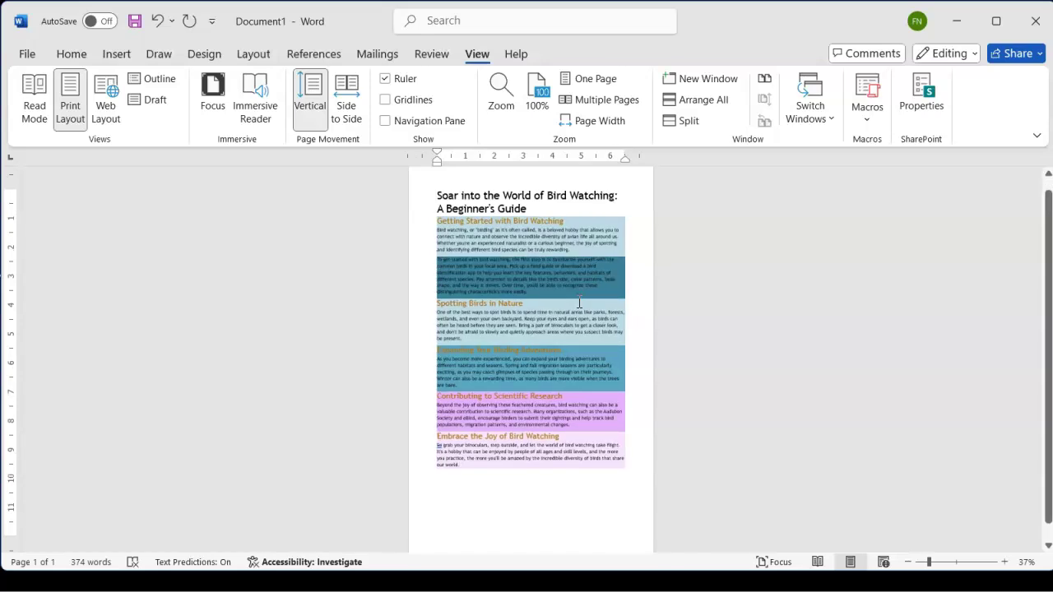
- Enlarge the page view to 50% and examine how readable the text and headings are against each section's shading
scroll(579, 302, "up", 2)
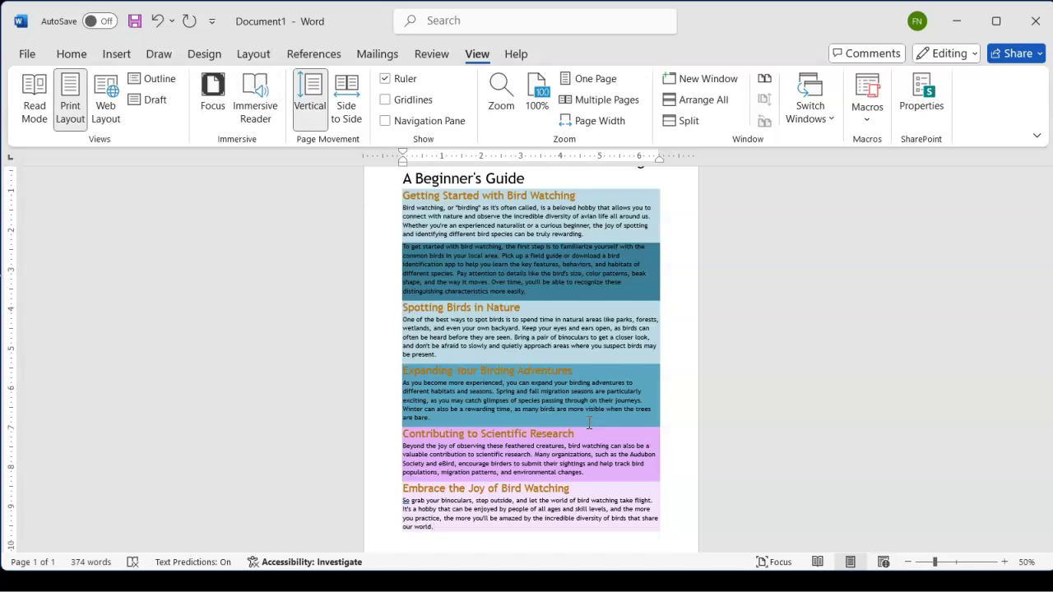
left_click_drag(533, 289, 387, 255)
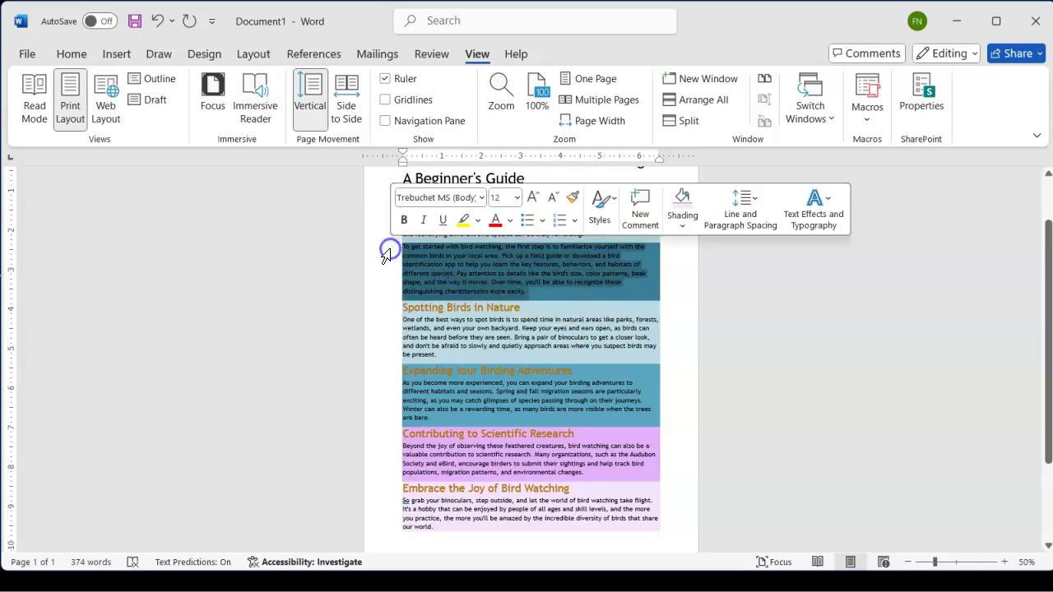
left_click(545, 285)
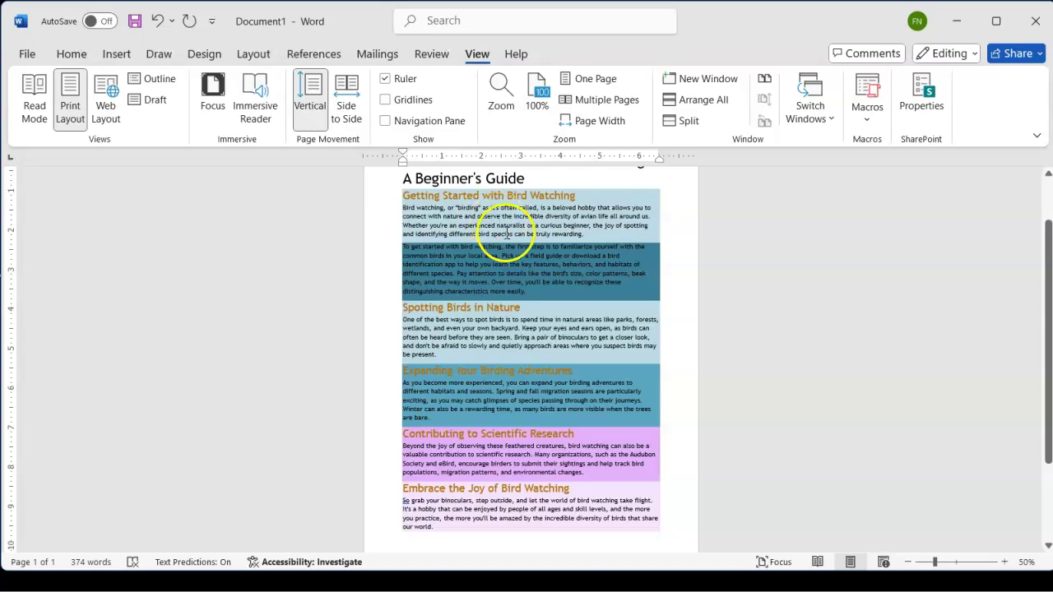
scroll(512, 239, "up", 2)
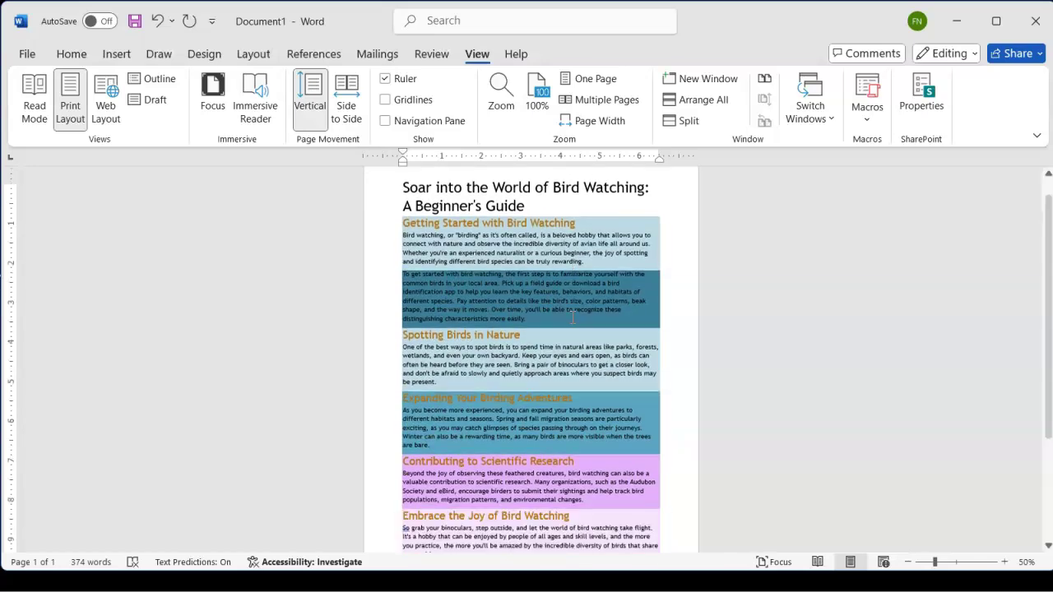
scroll(574, 316, "down", 3)
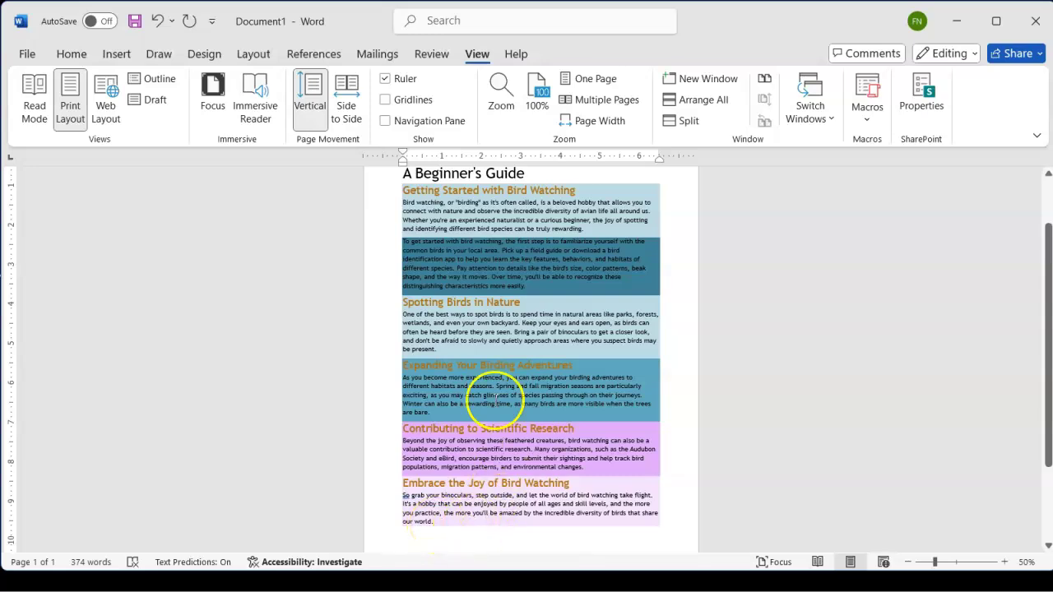
scroll(493, 400, "up", 2)
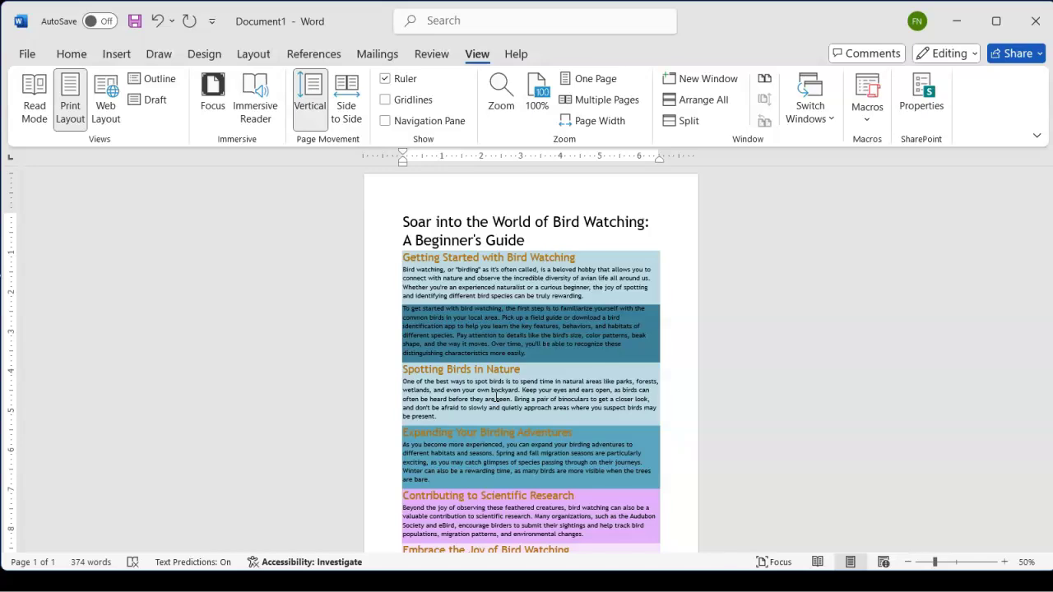
- Look over the available theme effects for the document without applying one
left_click(73, 56)
left_click(205, 58)
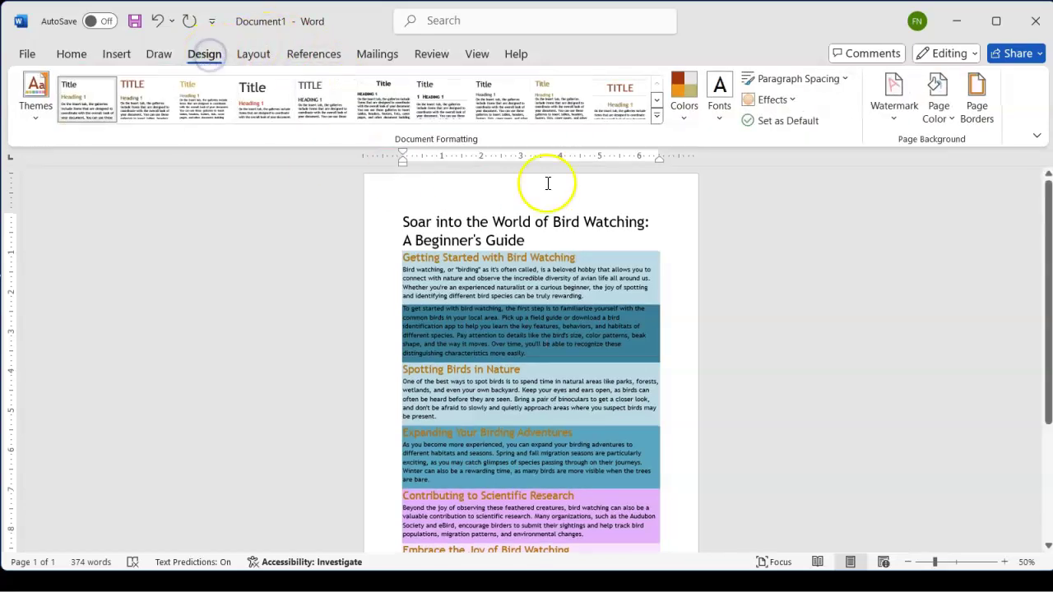
left_click(771, 100)
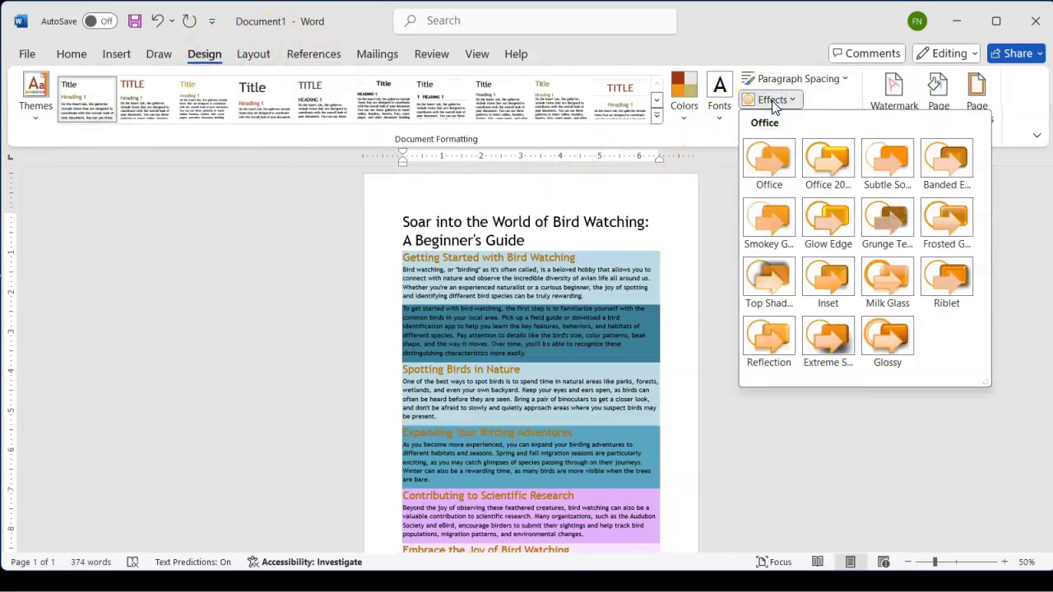
left_click(771, 100)
left_click(771, 100)
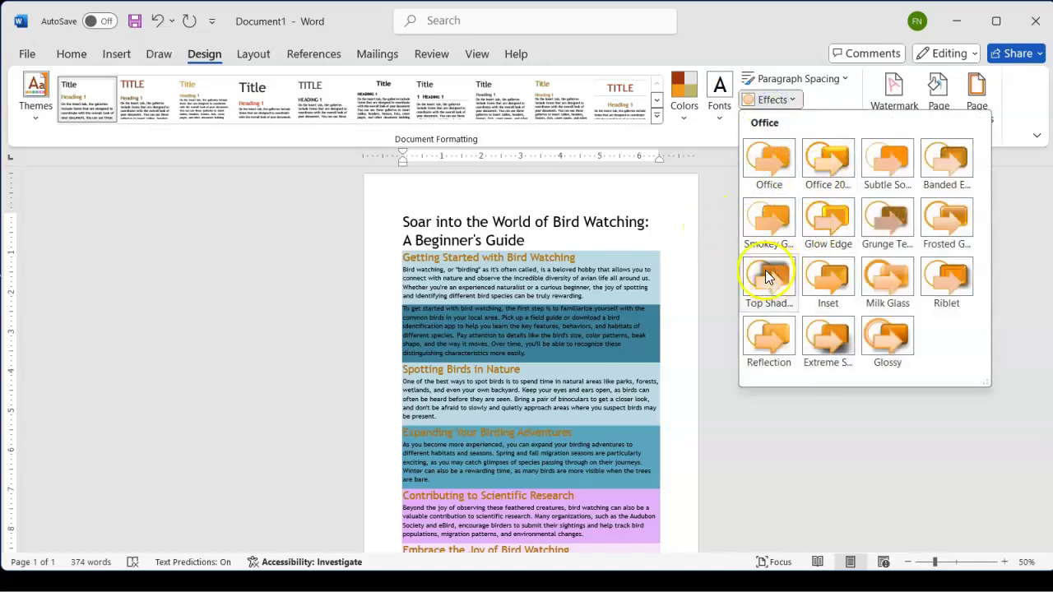
left_click(721, 197)
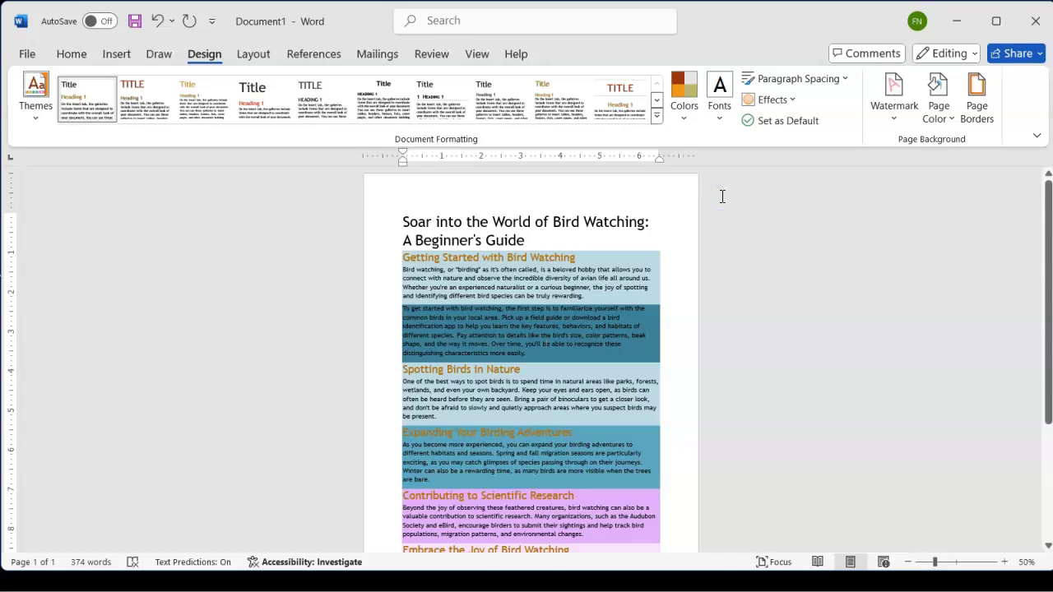
left_click(738, 206)
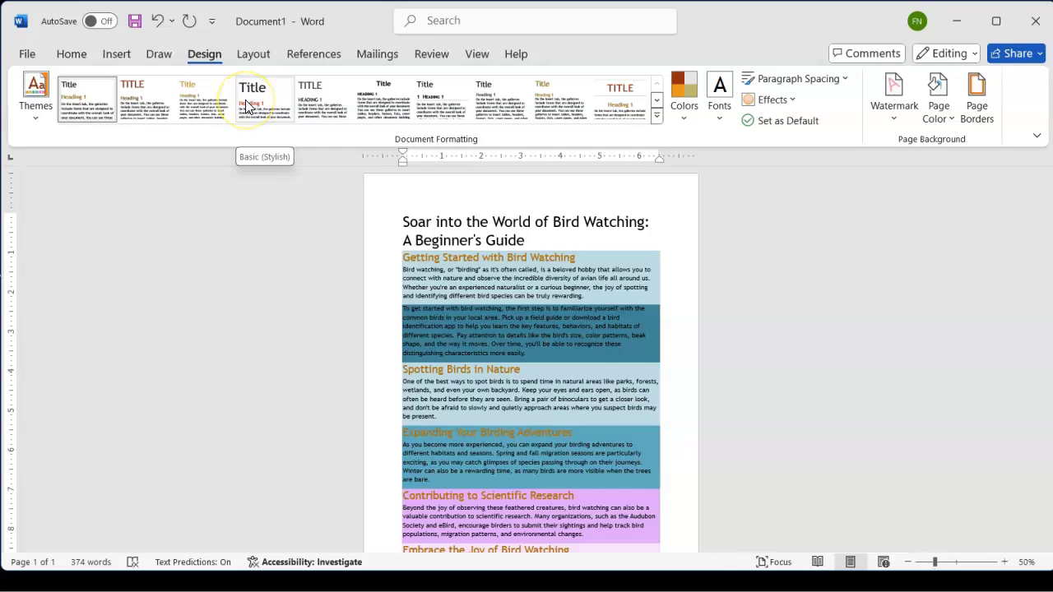
- Try the style set with a capitalized gray title and capitalized headings, and the one with a capitalized red title and brown headings
left_click(321, 109)
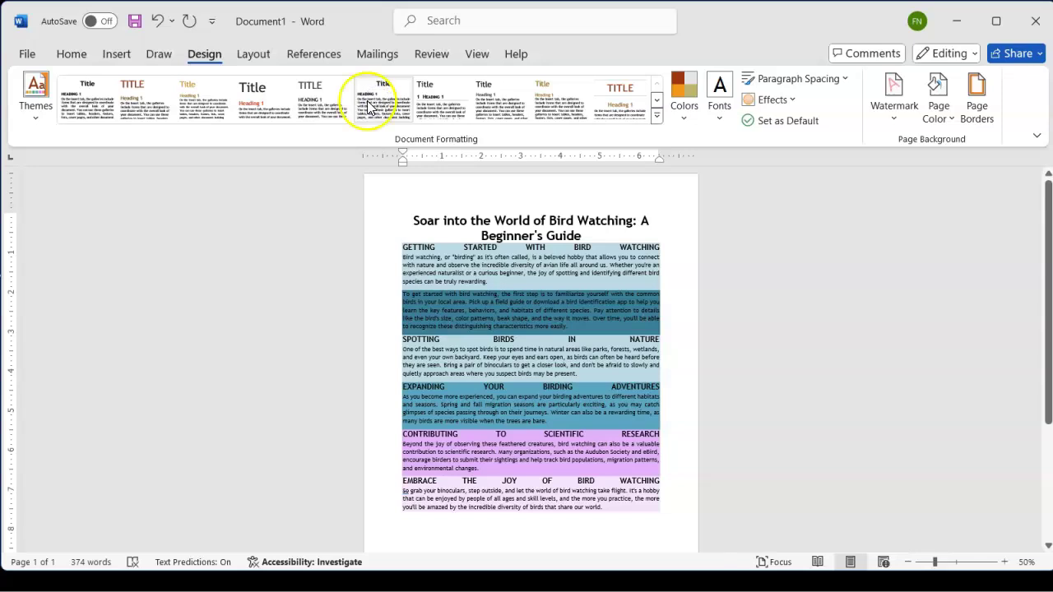
left_click(336, 108)
scroll(541, 305, "up", 1)
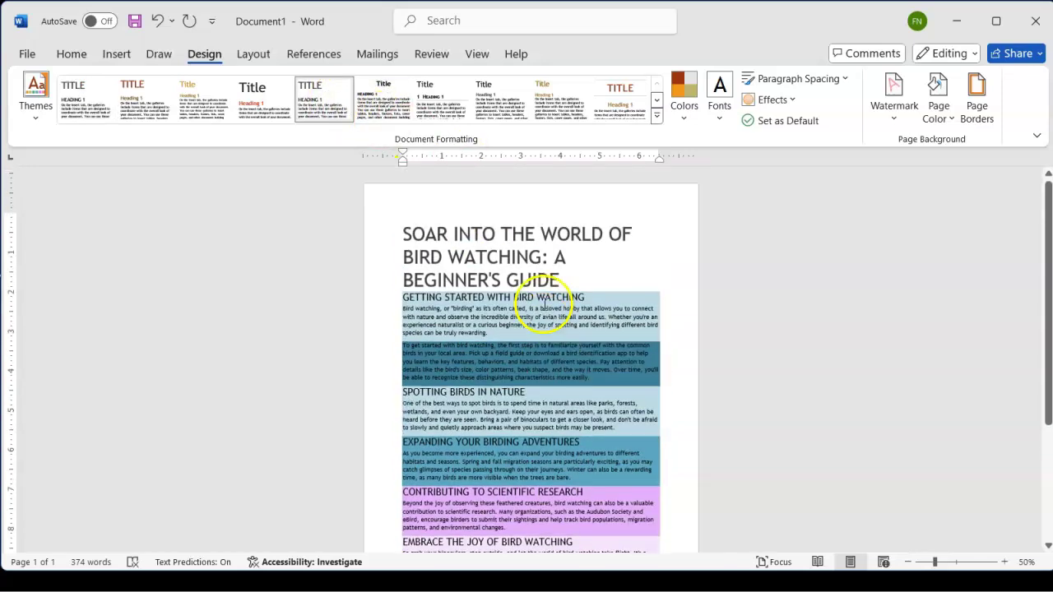
right_click(620, 107)
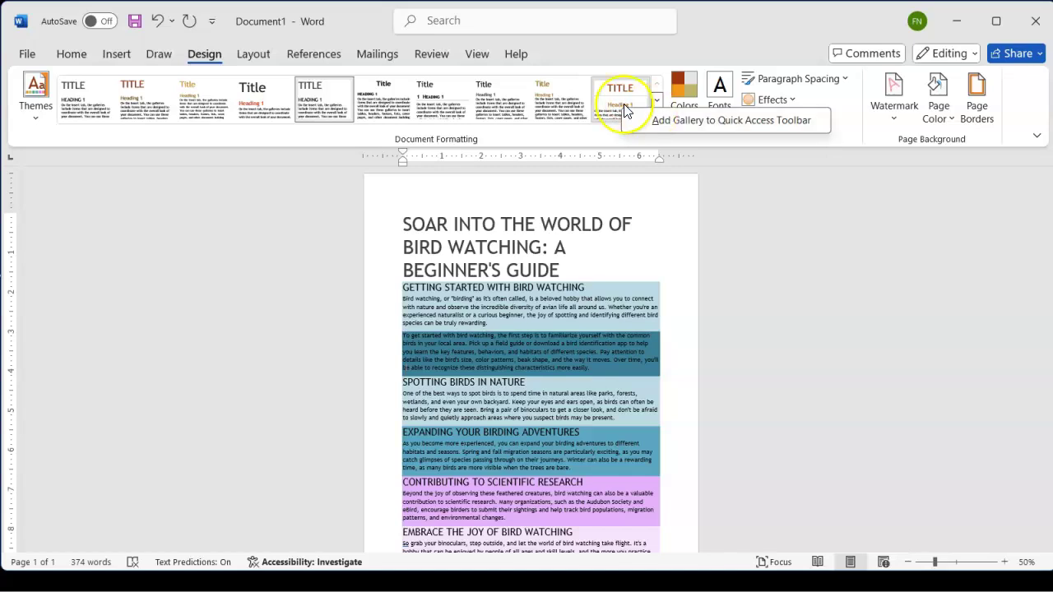
left_click(133, 106)
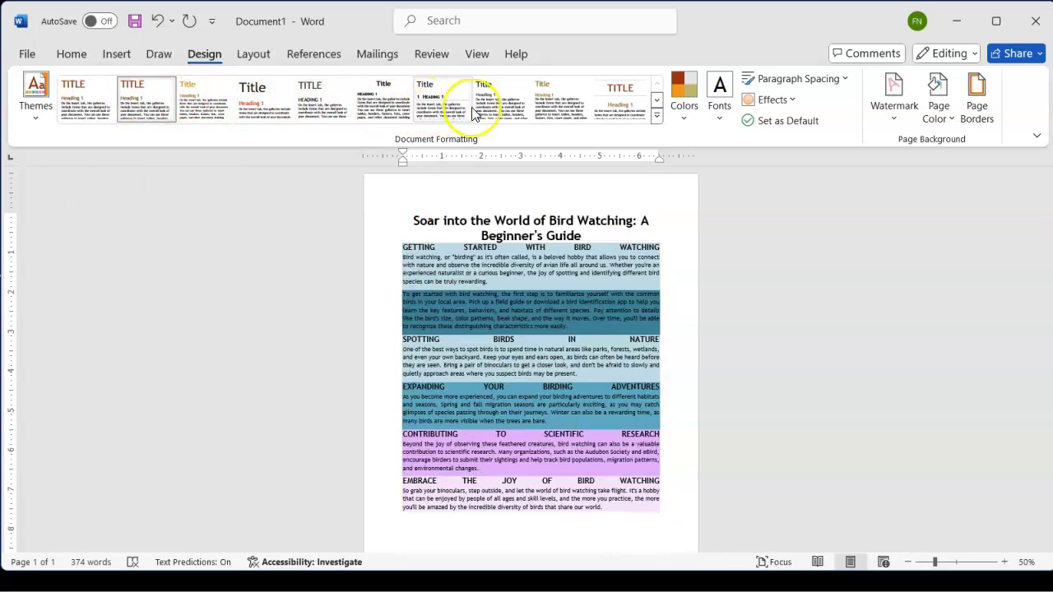
- Apply the style set with a small centered bold black title and bold black headings to the document
left_click(656, 120)
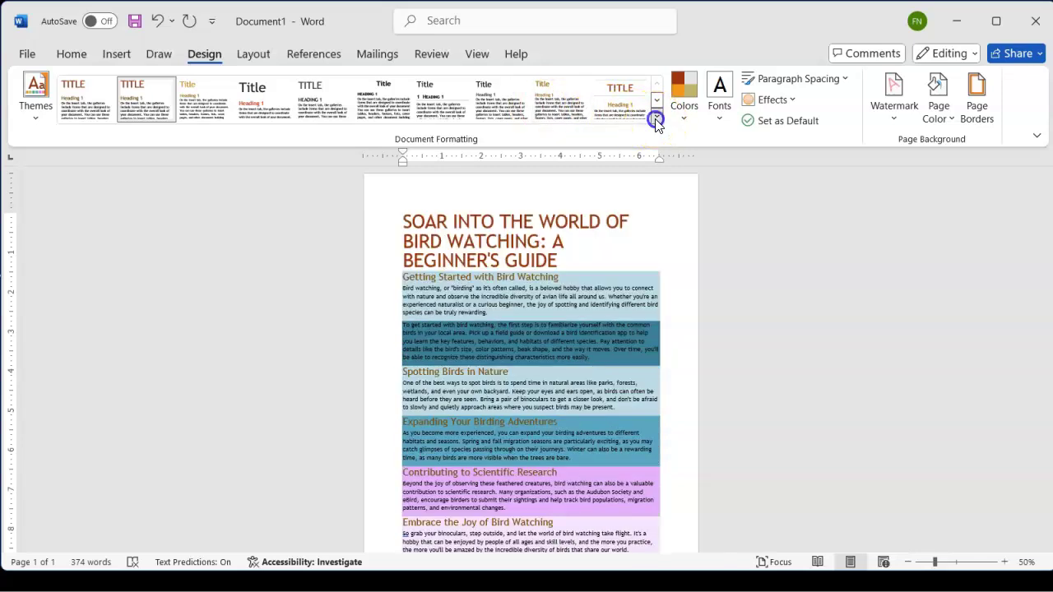
left_click(374, 250)
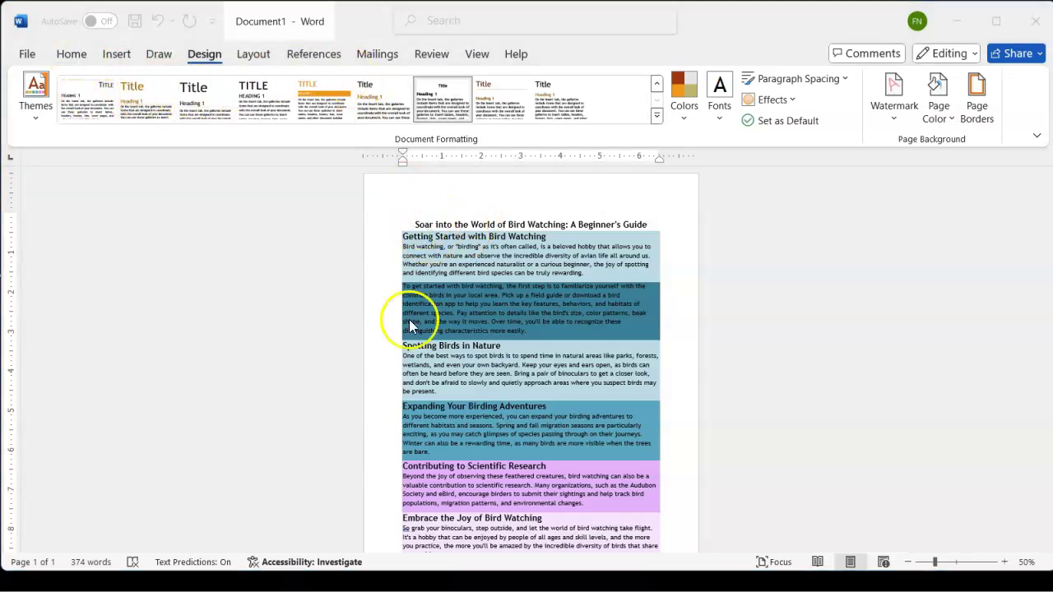
left_click(409, 339)
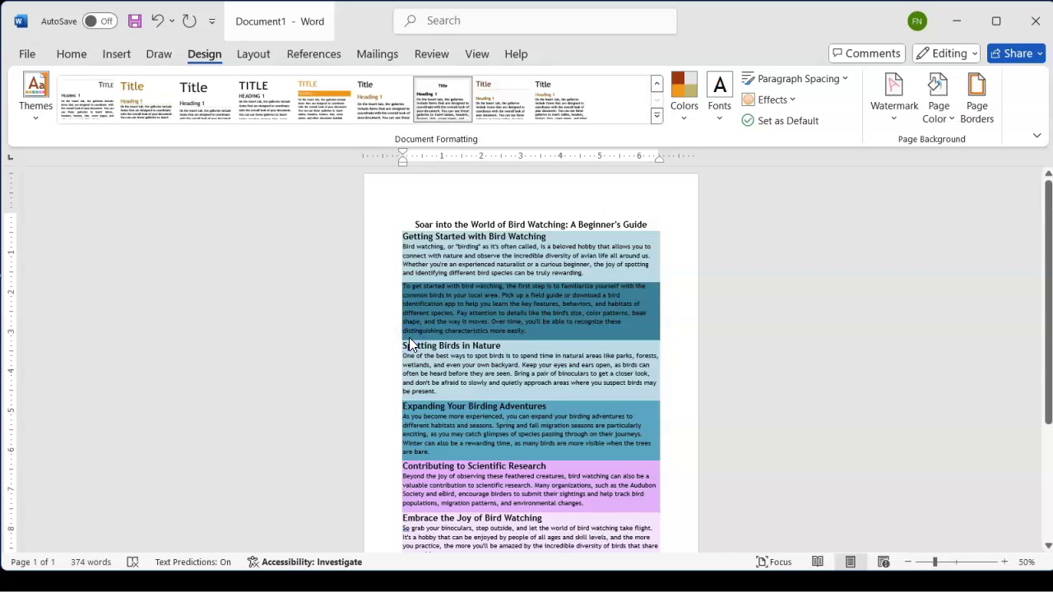